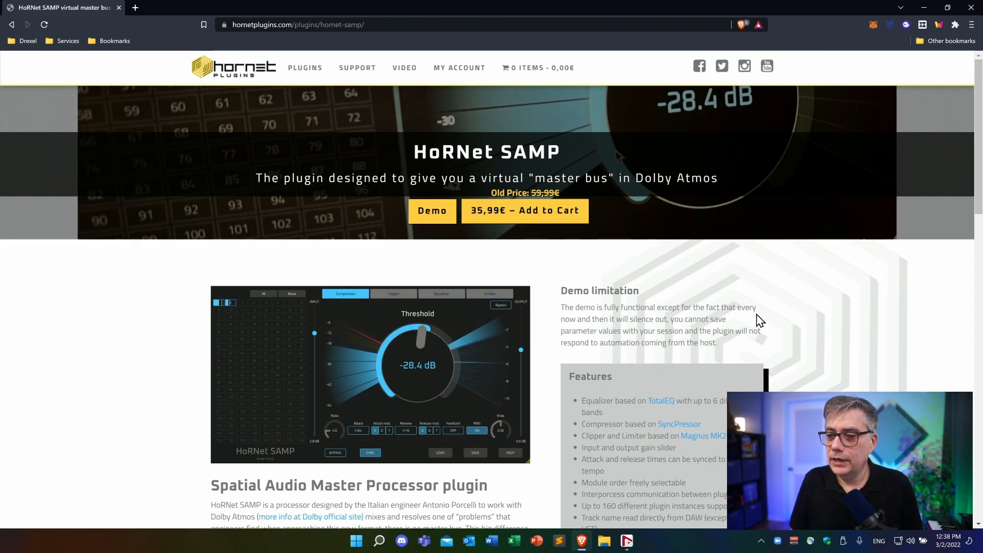
scroll(757, 314, down, 4)
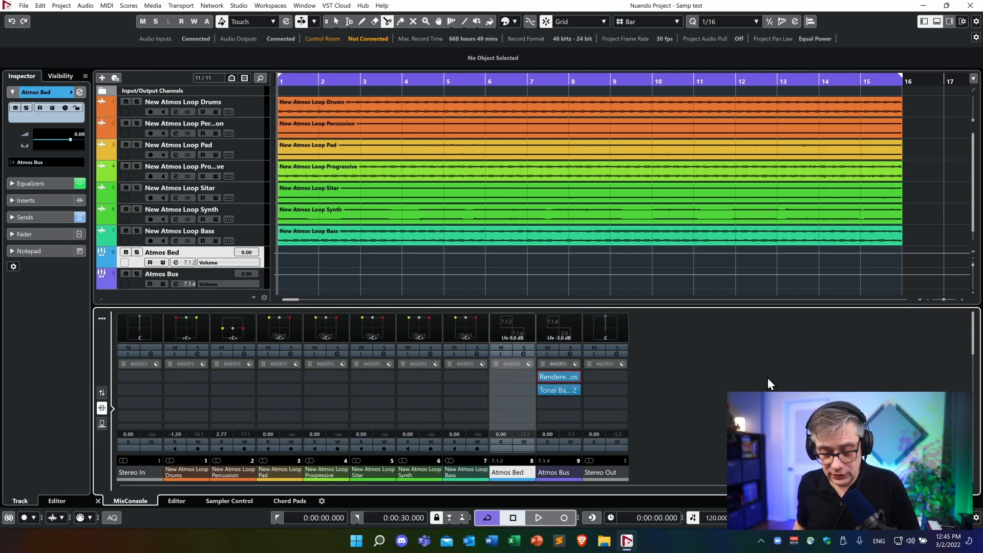
- Play the full mix from the project start for a listen, and stop playback
key(space)
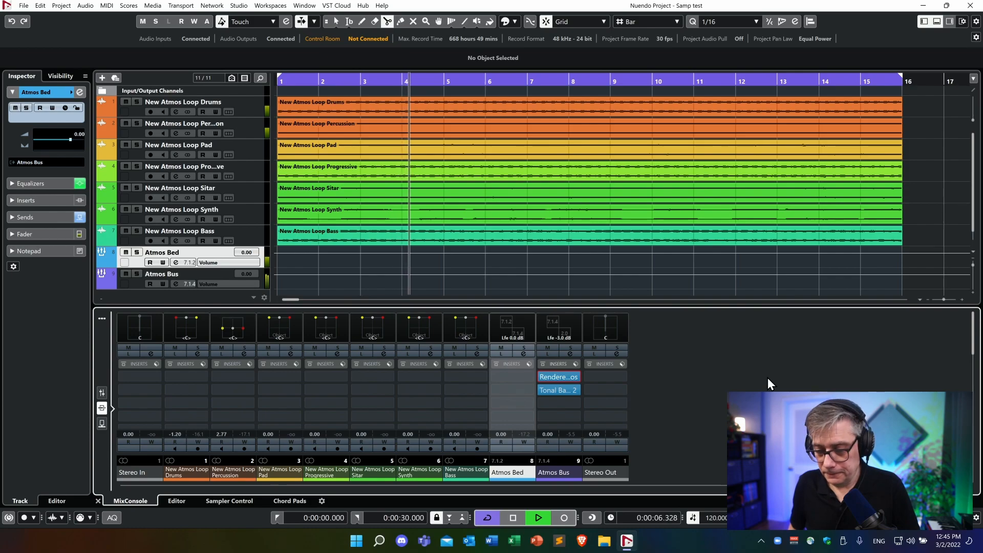
key(space)
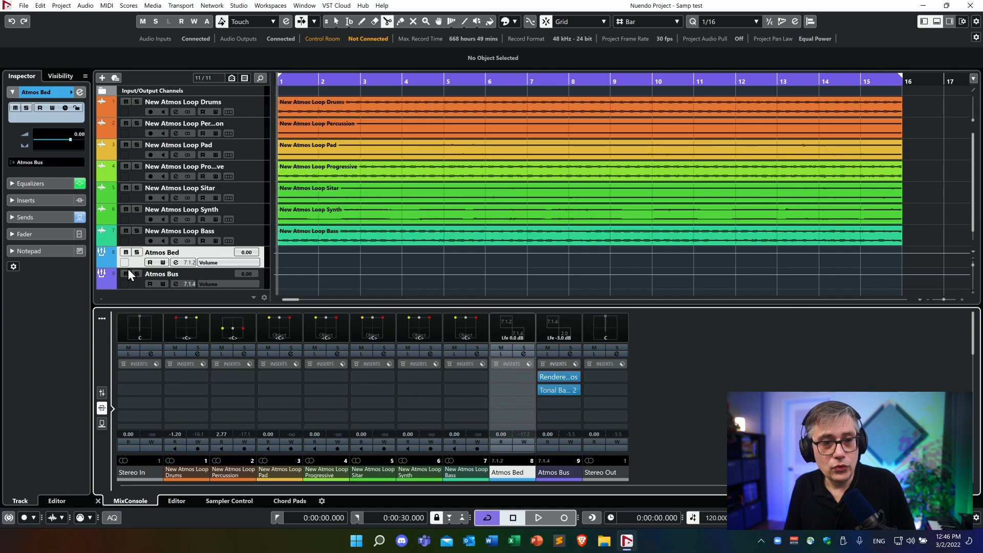
- Select the Atmos Bus and open its Renderer for Dolby Atmos insert, moving the plug-in window up out of the way
click(131, 287)
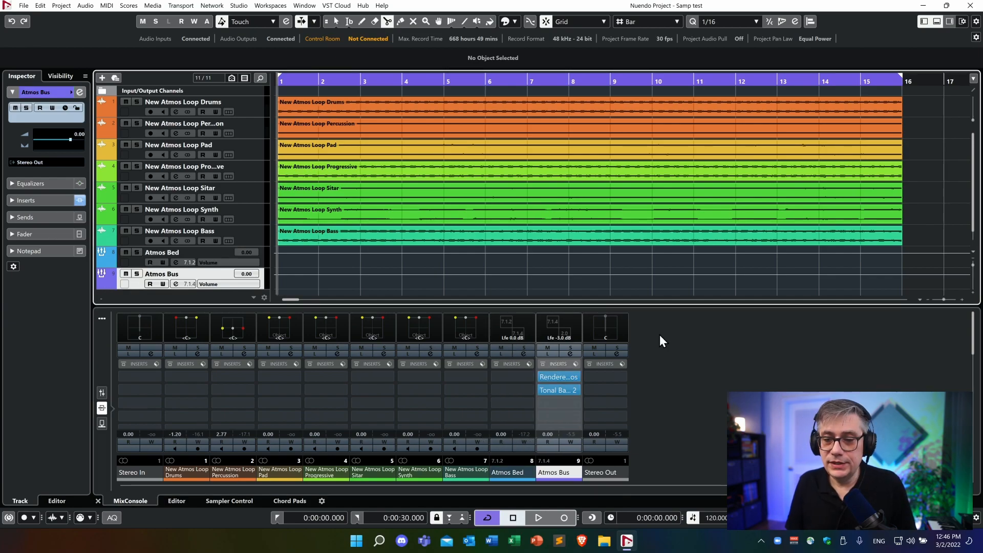
click(563, 377)
drag(563, 64, 657, 31)
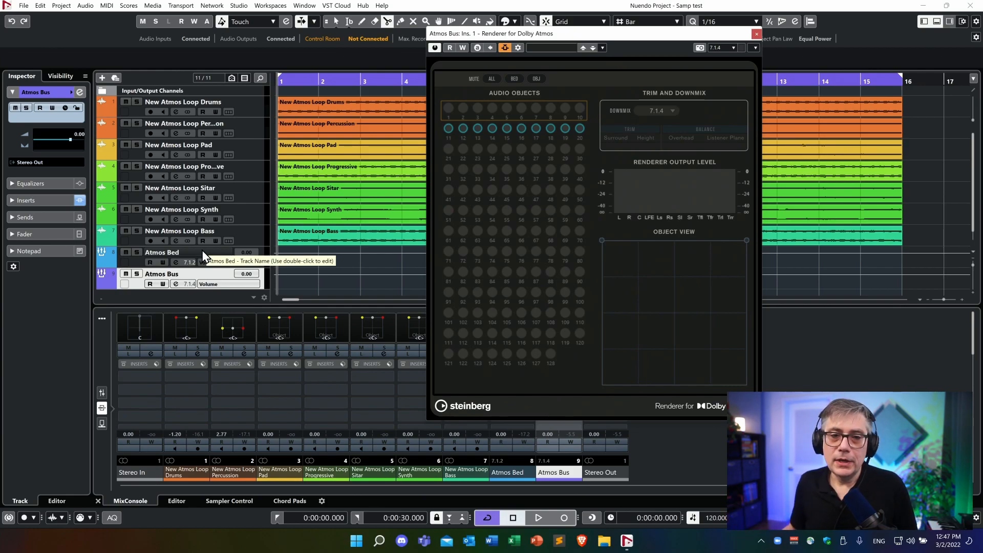
- Play the mix to watch bed and object activity in the Dolby Atmos renderer, then stop and uncover the track list
drag(610, 36, 346, 41)
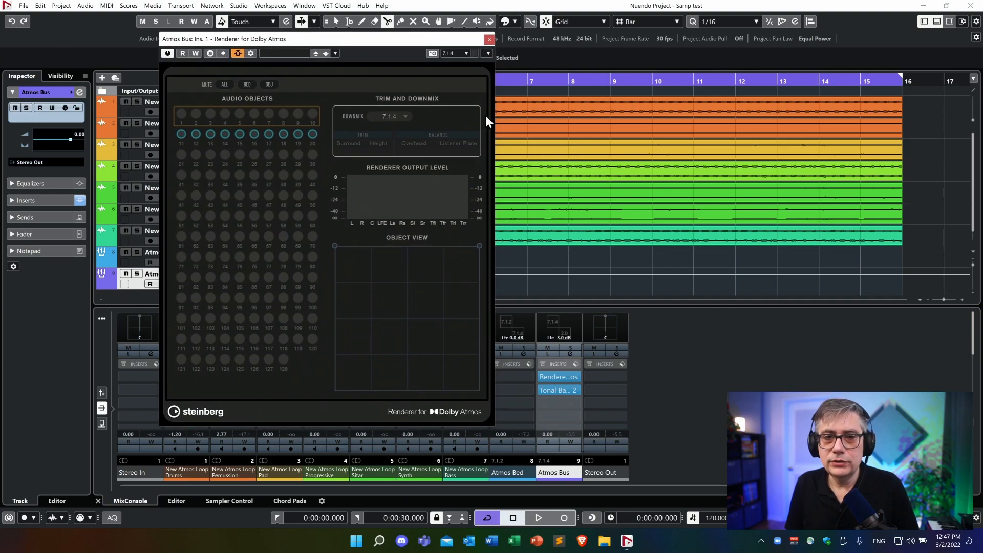
key(space)
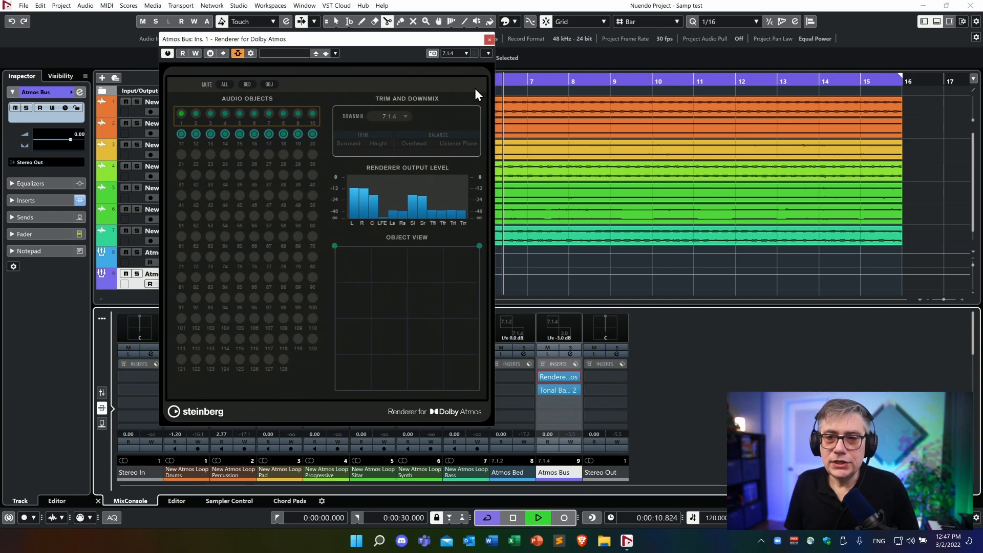
key(space)
drag(409, 40, 645, 44)
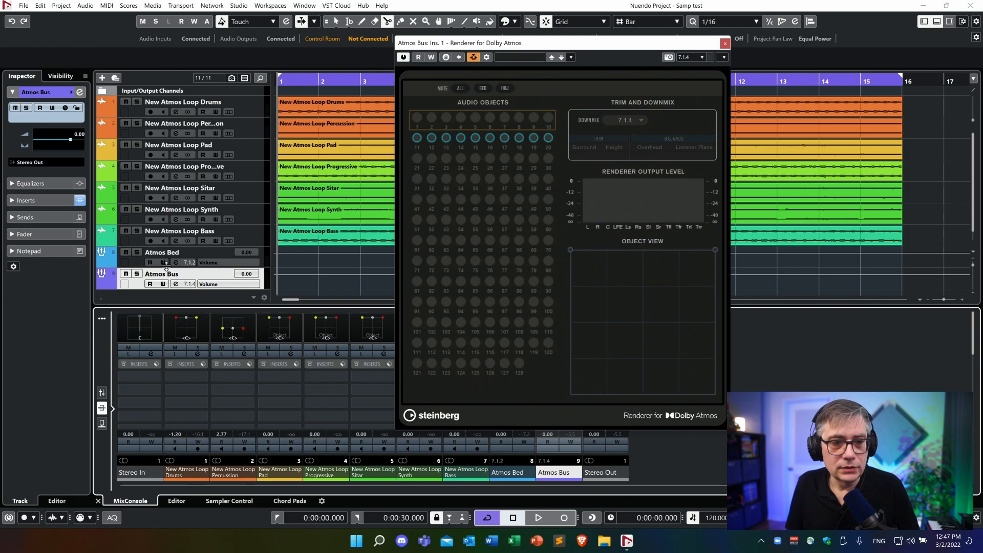
- Solo the Atmos Bed during playback, compare it with the Percussion track muted and soloed, and mute the bed
click(136, 252)
key(space)
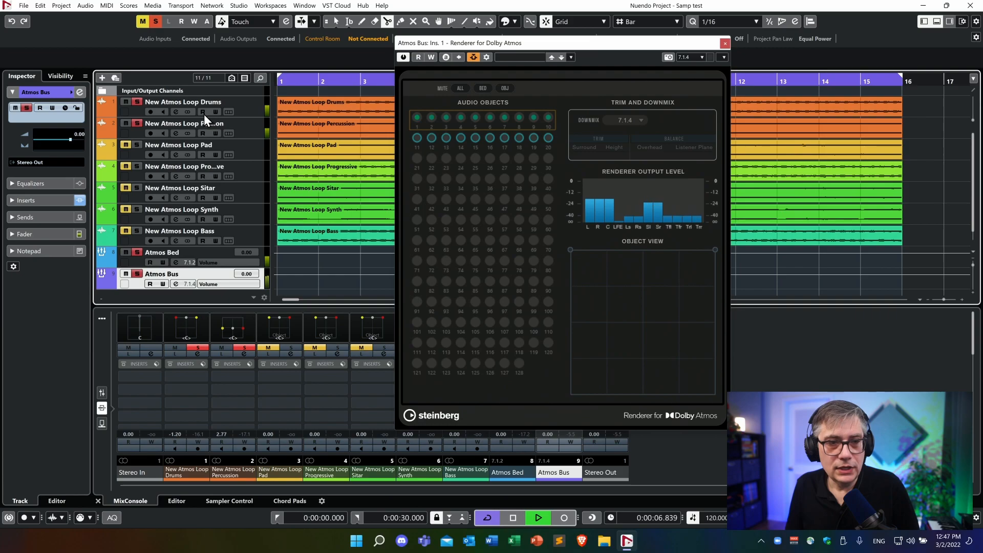
click(125, 124)
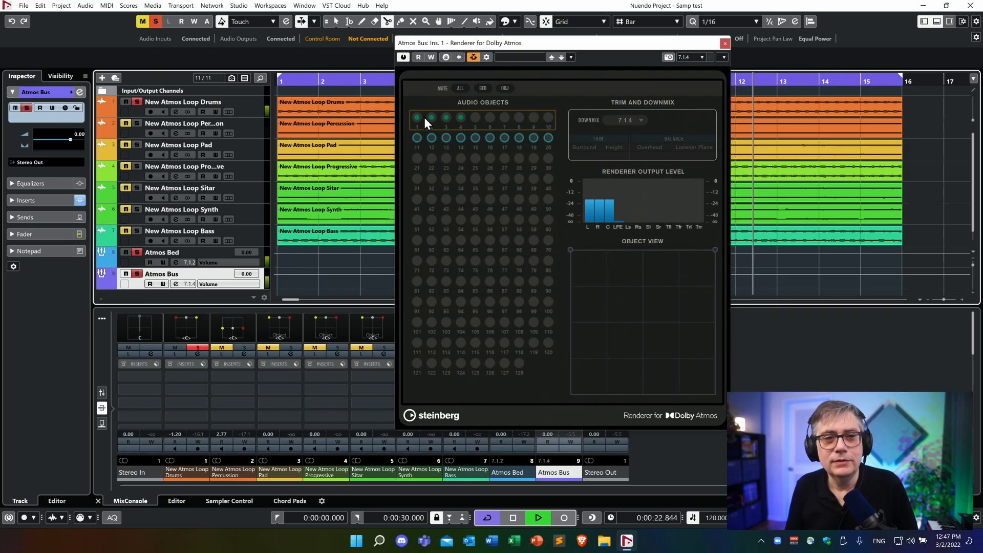
click(136, 124)
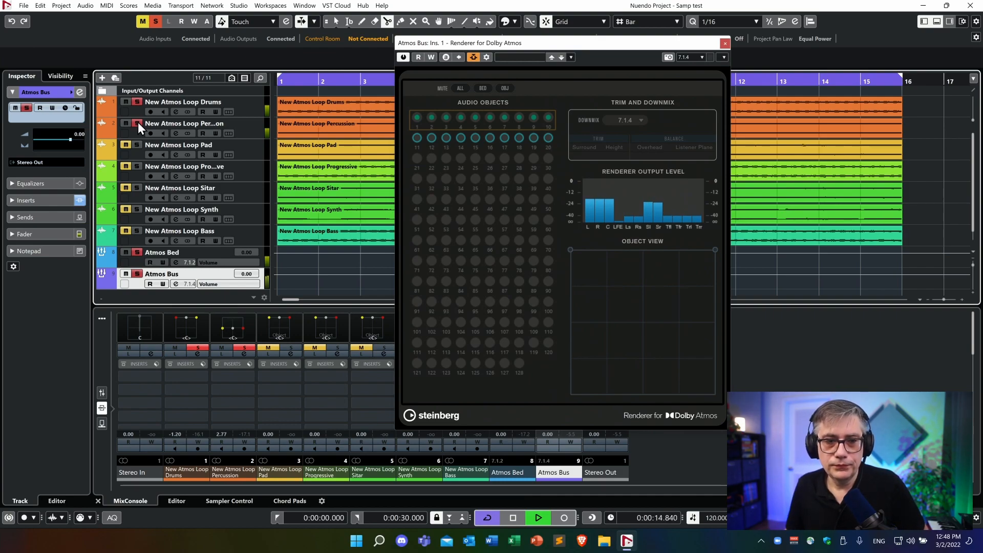
click(126, 252)
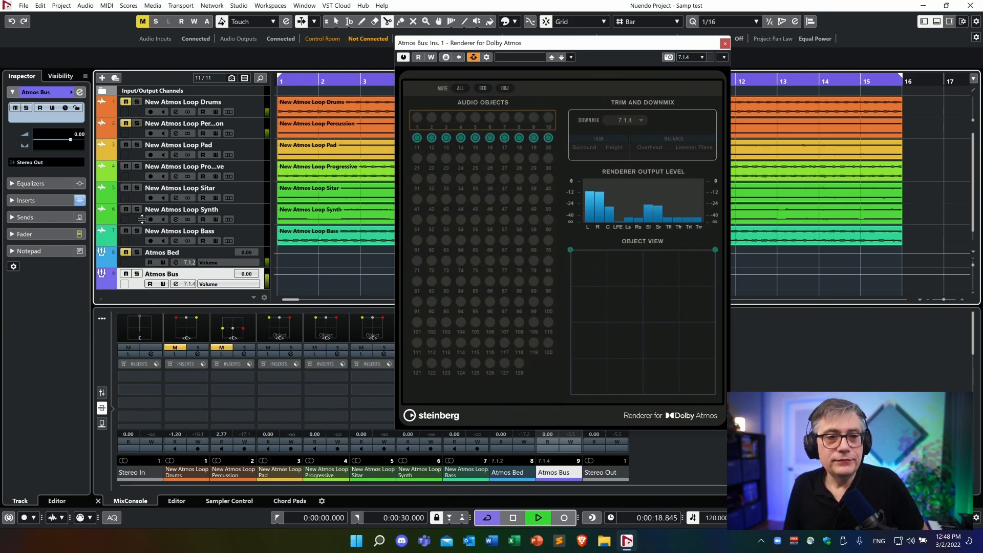
click(310, 217)
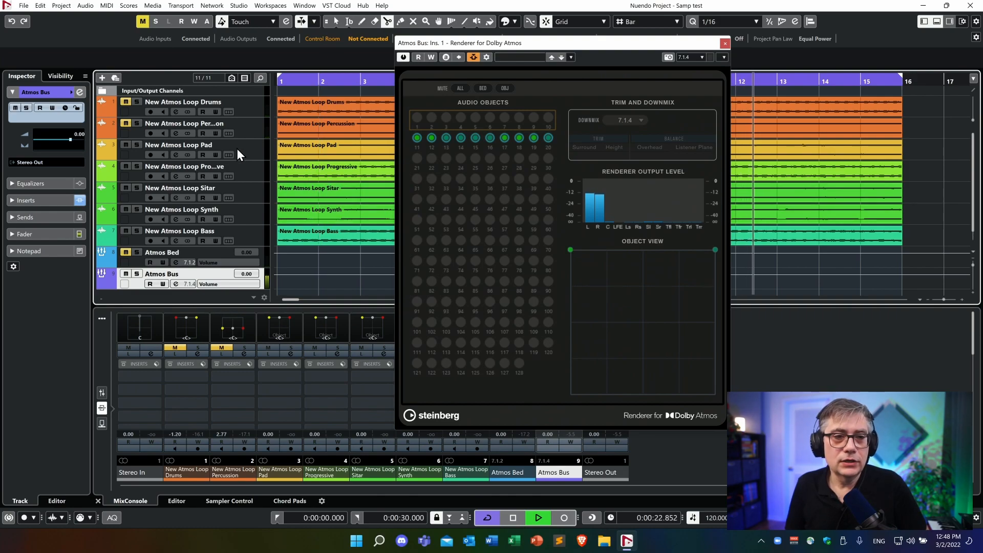
- Solo the Pad, Progressive, Synth, Sitar and Bass tracks in turn during playback, and clear all solos and mutes
click(136, 145)
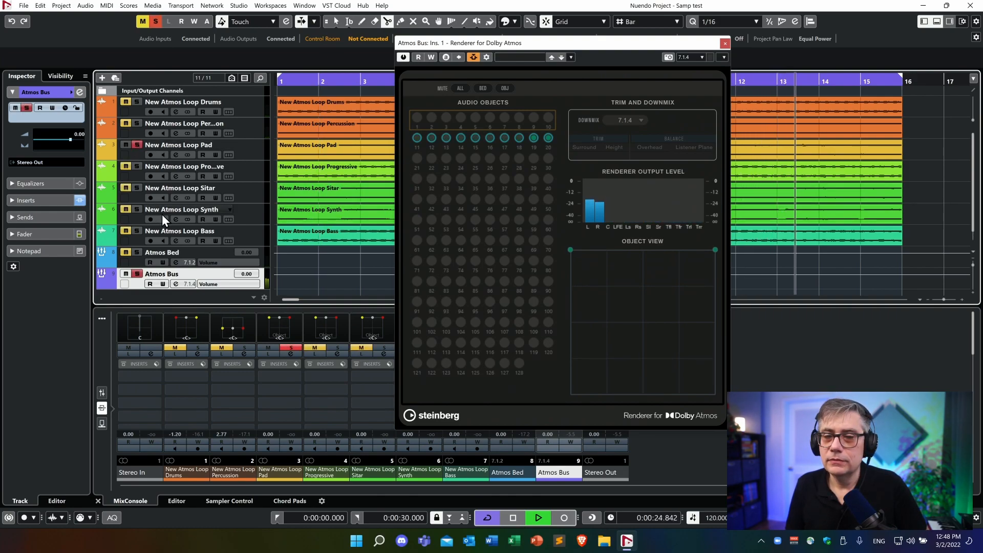
click(137, 166)
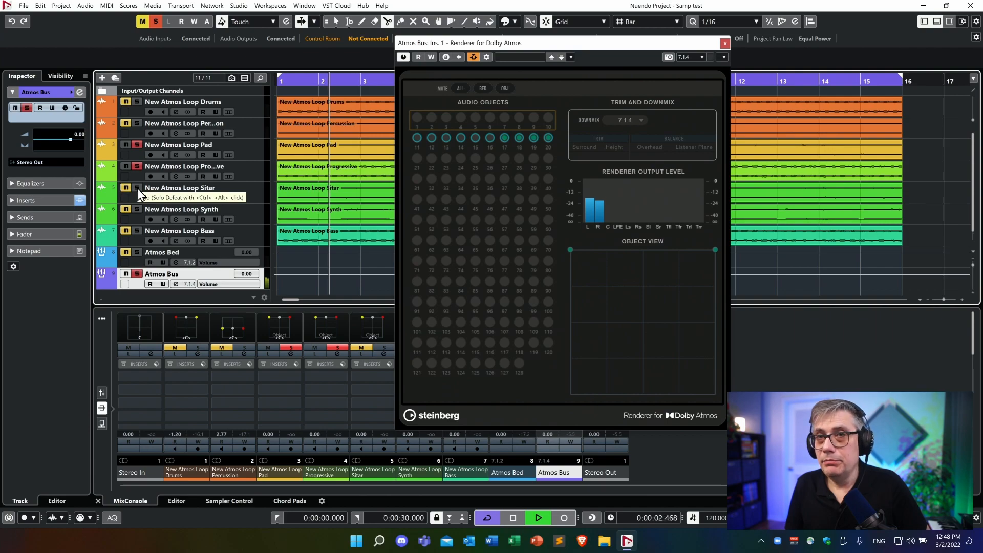
click(136, 209)
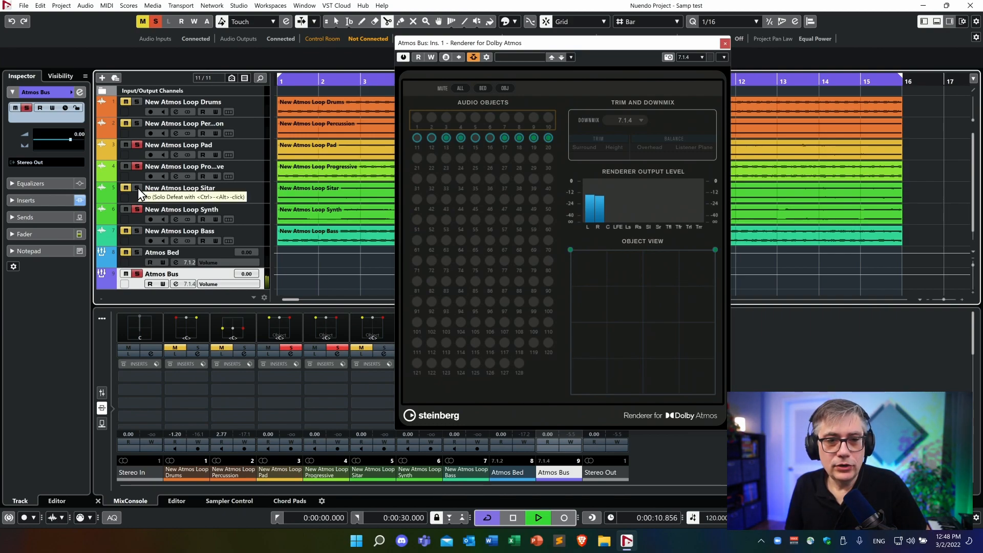
click(137, 188)
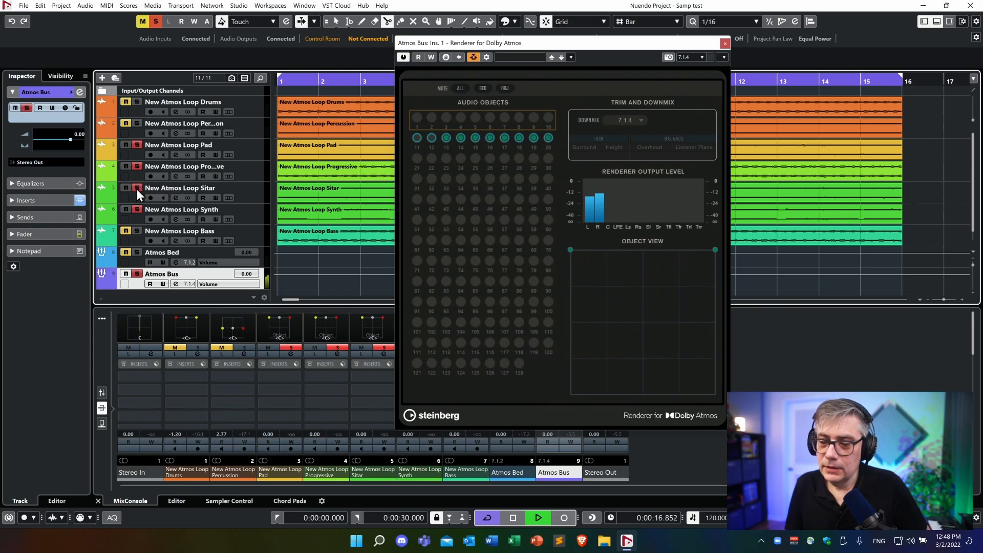
click(137, 231)
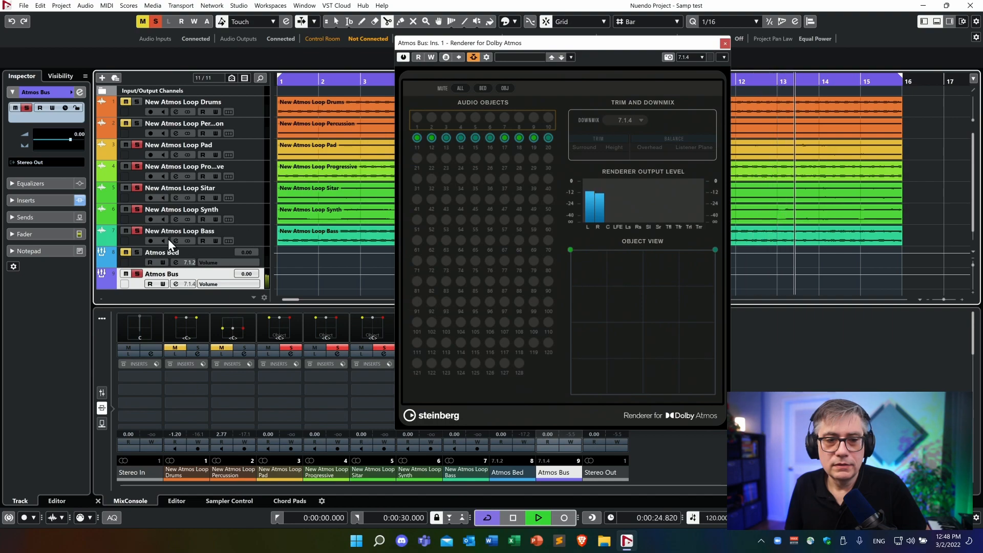
click(154, 22)
click(143, 21)
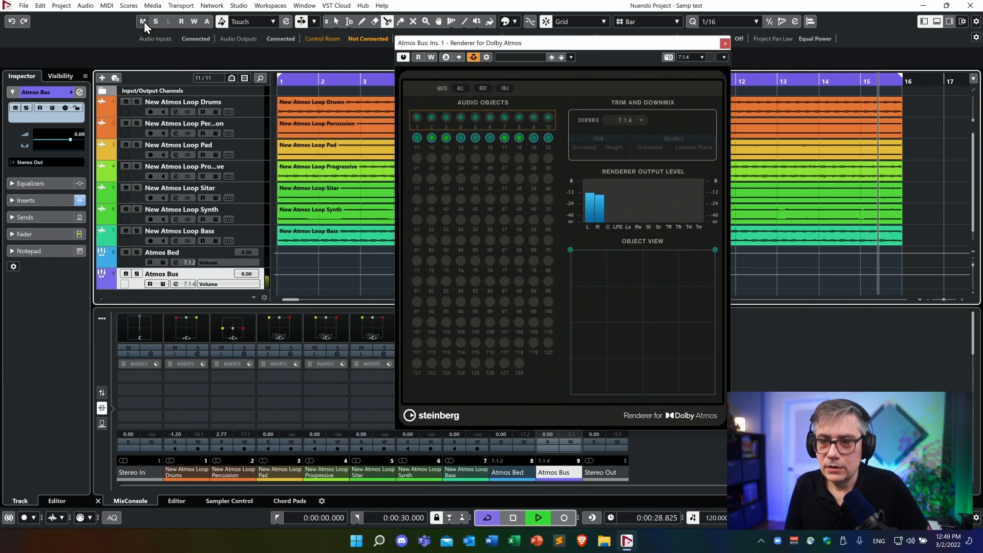
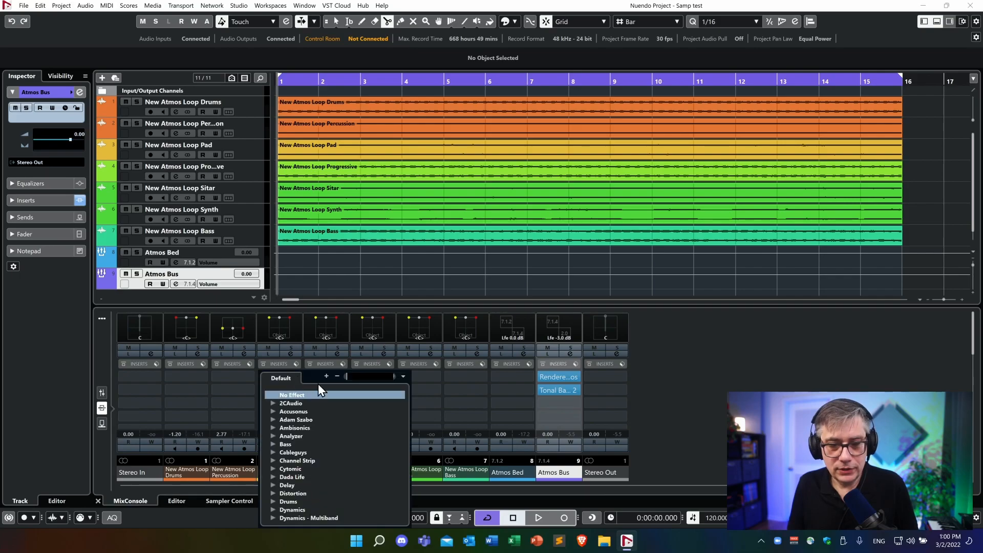
- Insert HoRNetSAMP in the first insert slot of the New Atmos Loop Pad channel and reposition its window
text(horn)
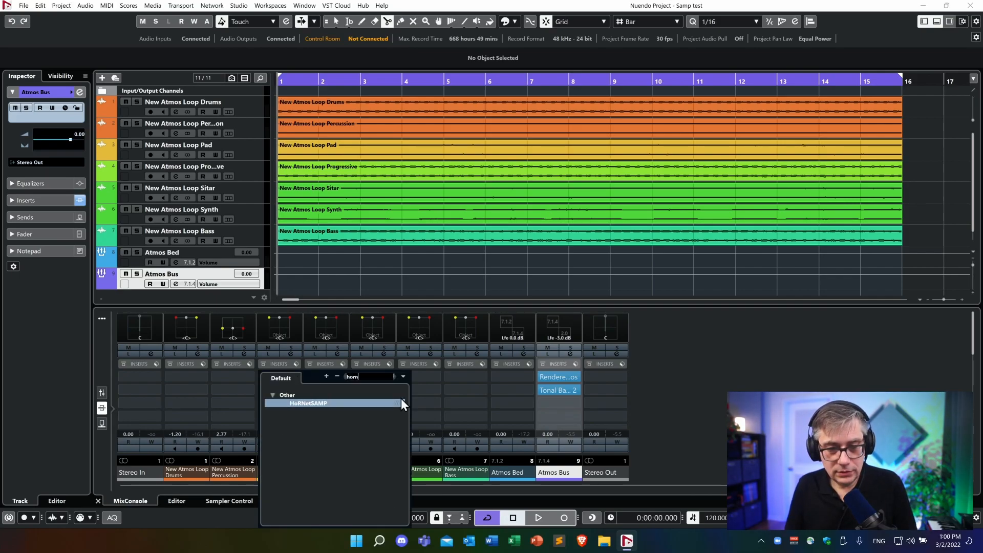
click(339, 403)
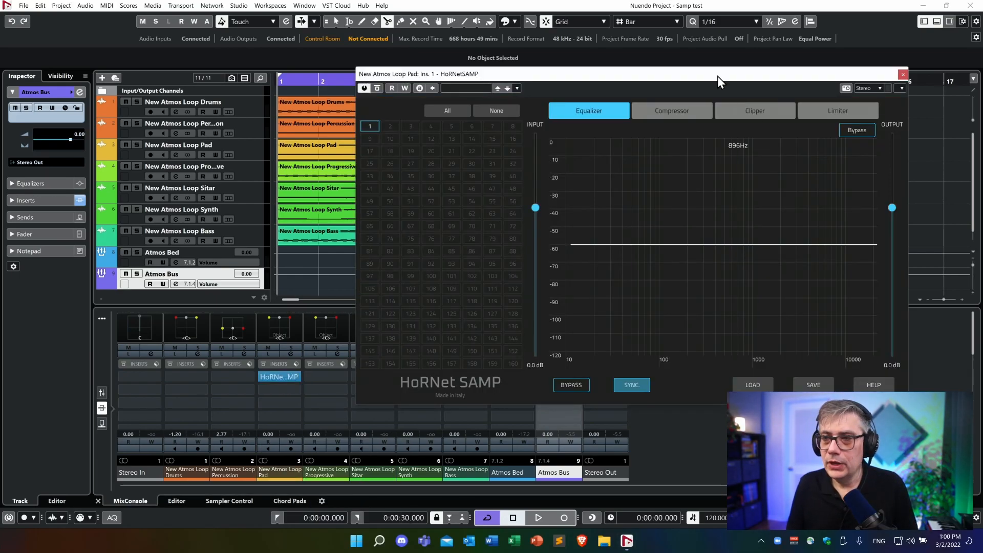
drag(714, 75, 530, 64)
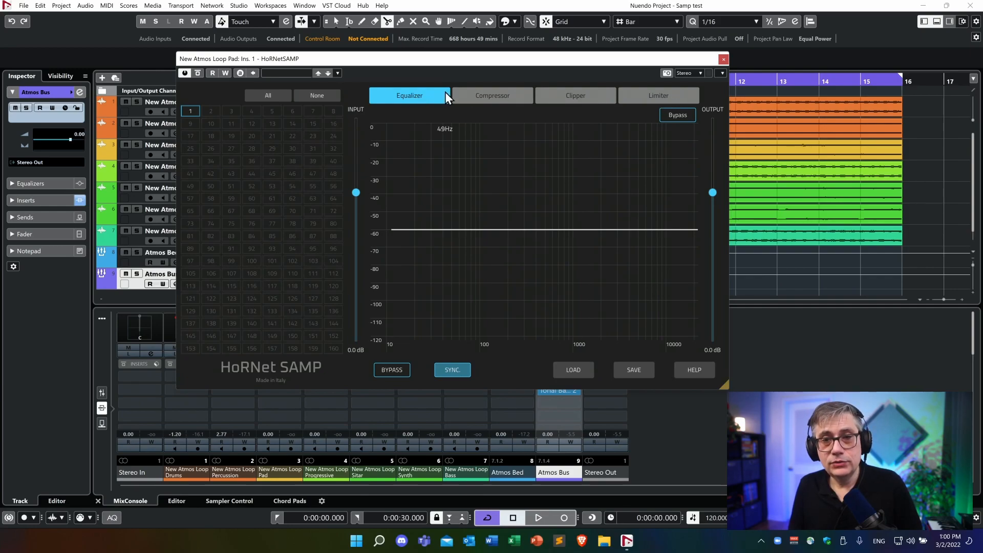
- Examine the Compressor, Clipper and Limiter modules and the instance grid of HoRNet SAMP, then close the plug-in window
click(502, 97)
click(589, 96)
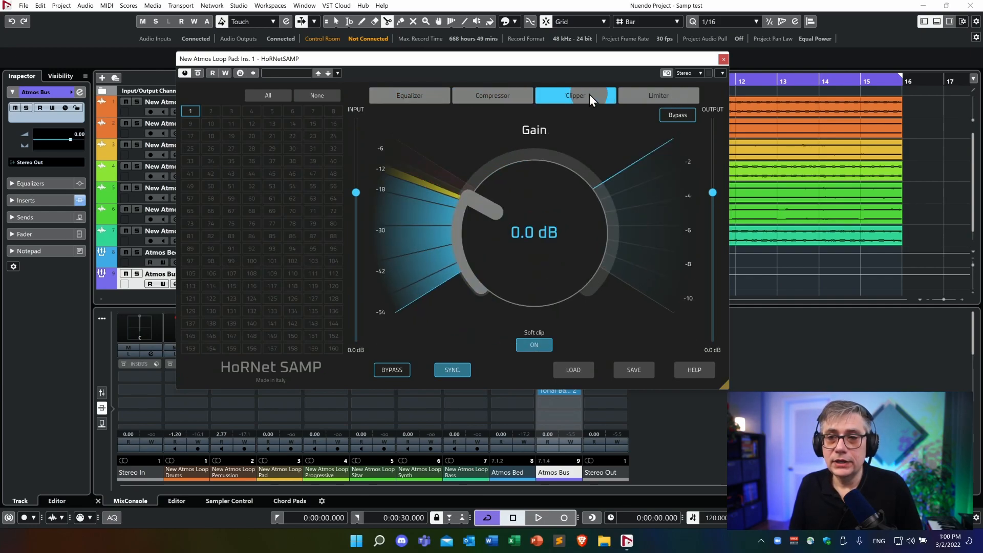
click(683, 96)
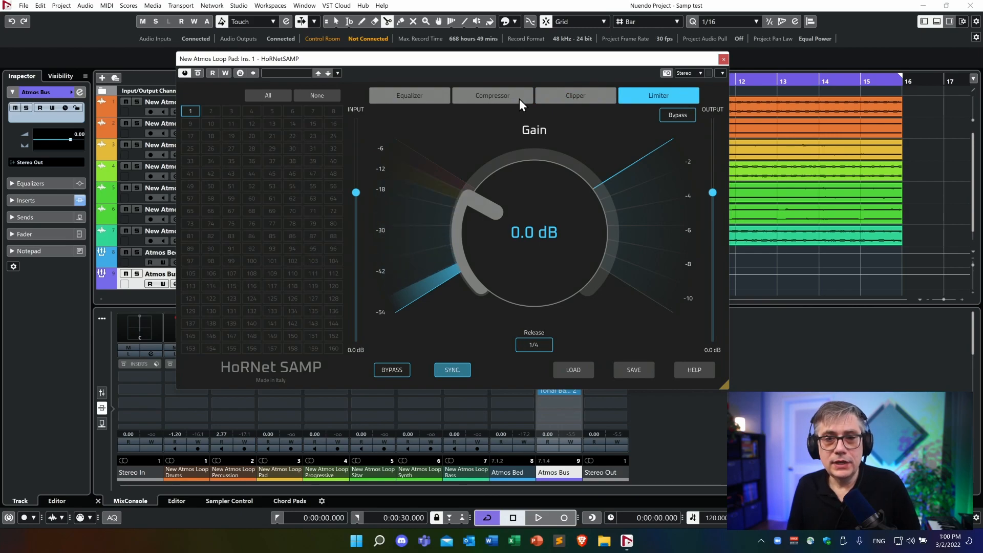
mouse_move(519, 100)
mouse_down()
mouse_move(373, 98)
mouse_move(524, 99)
mouse_up()
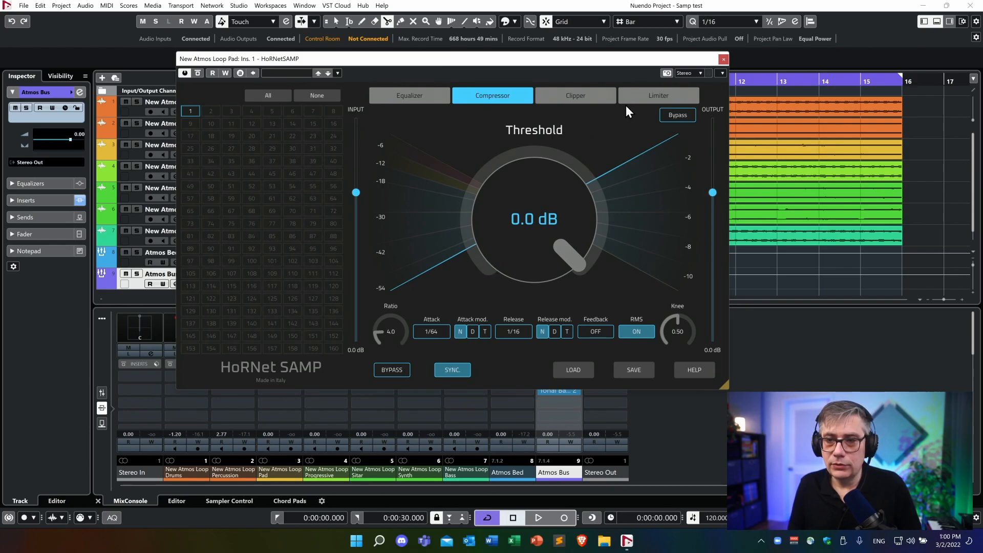
click(591, 97)
click(663, 97)
click(576, 94)
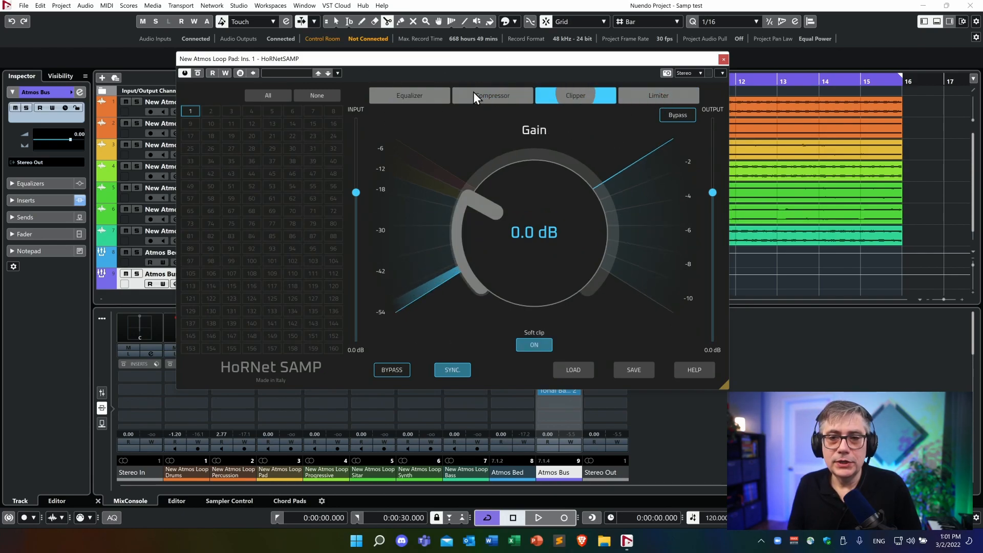
click(479, 92)
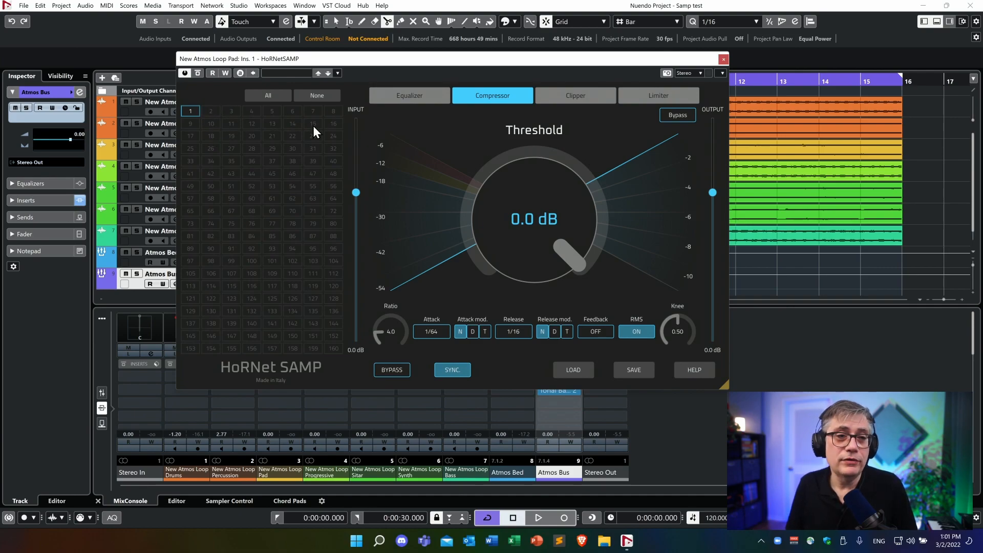
click(191, 111)
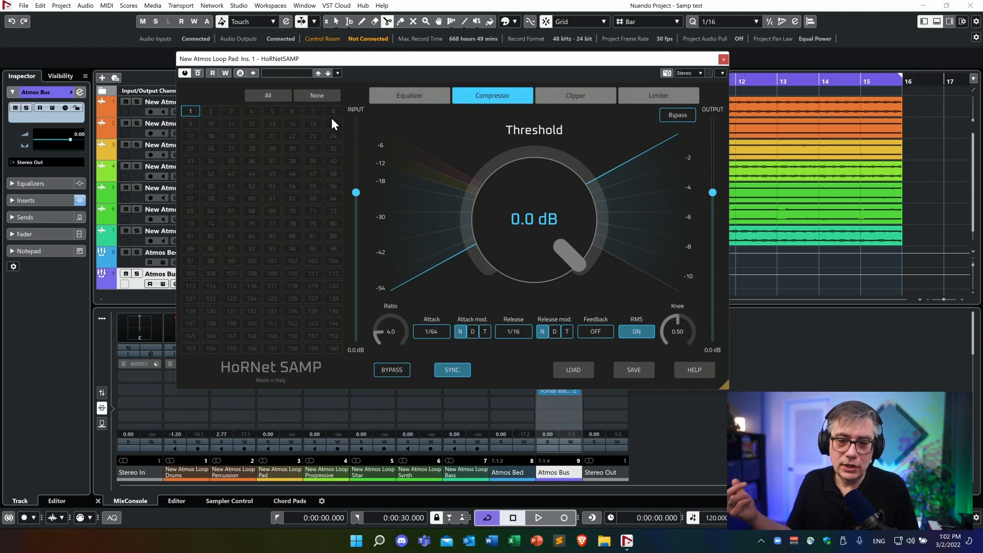
click(722, 62)
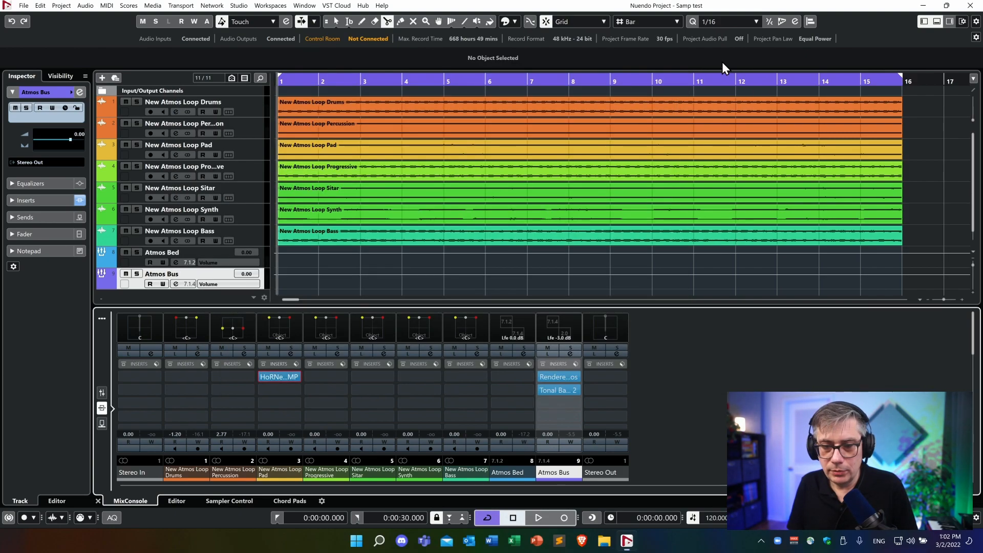
- Insert HoRNetSAMP in the first insert slot of the New Atmos Loop Progressive channel and close its window
click(343, 376)
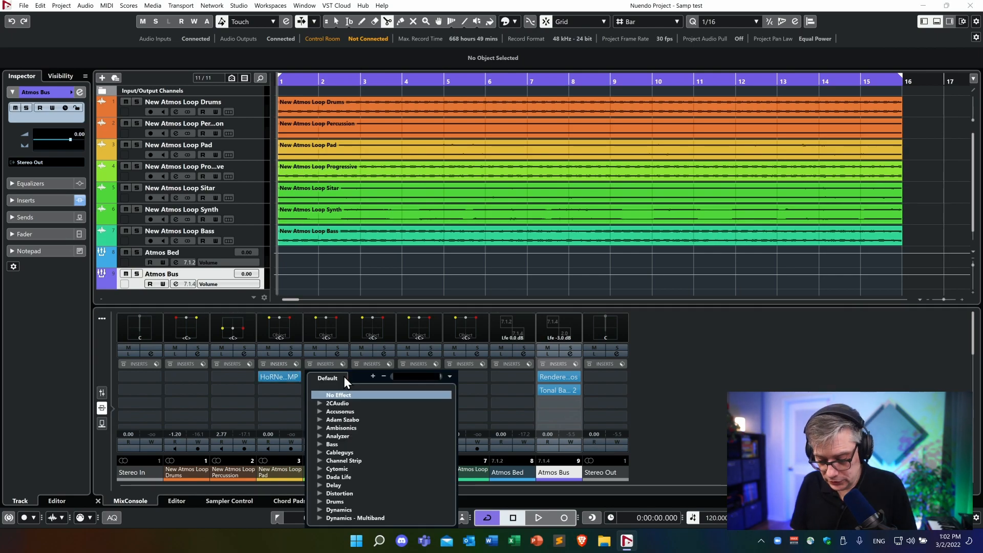
text(hor)
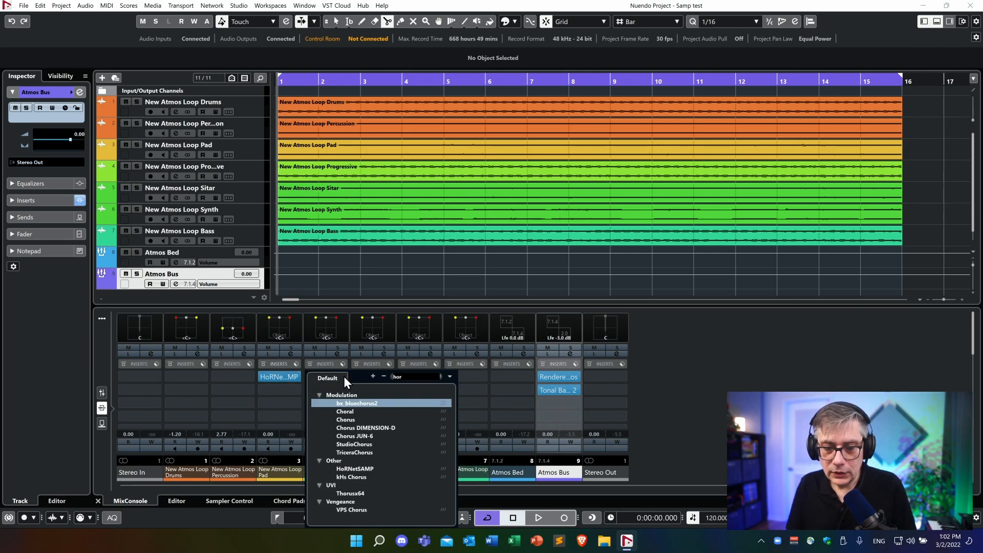
click(367, 469)
click(630, 48)
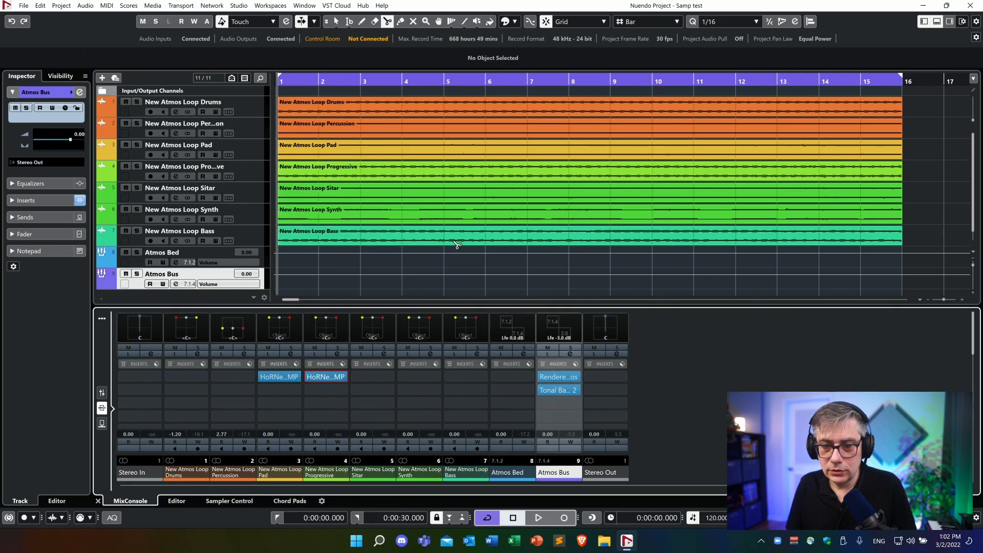
- Insert HoRNetSAMP in the first insert slot of the New Atmos Loop Sitar channel and close its window
click(388, 376)
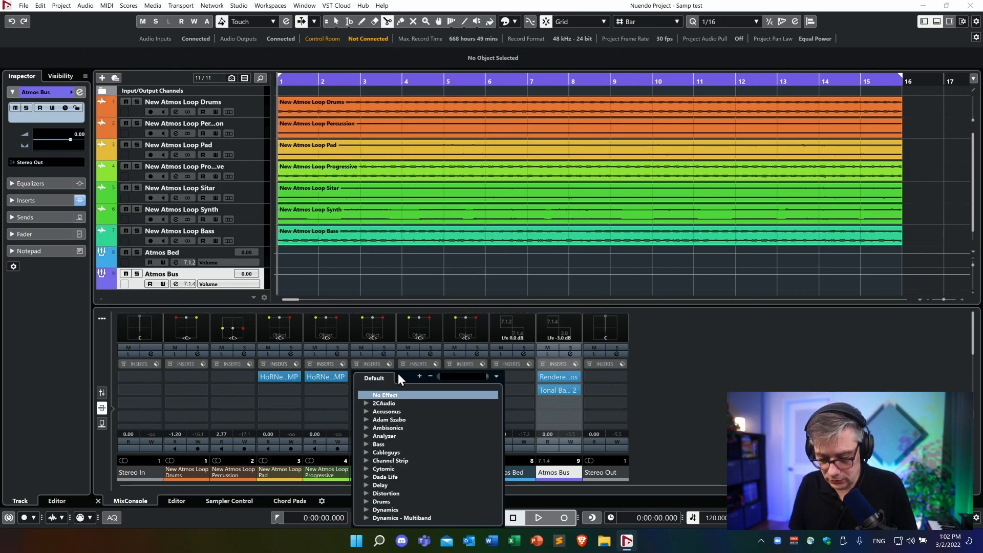
text(horn)
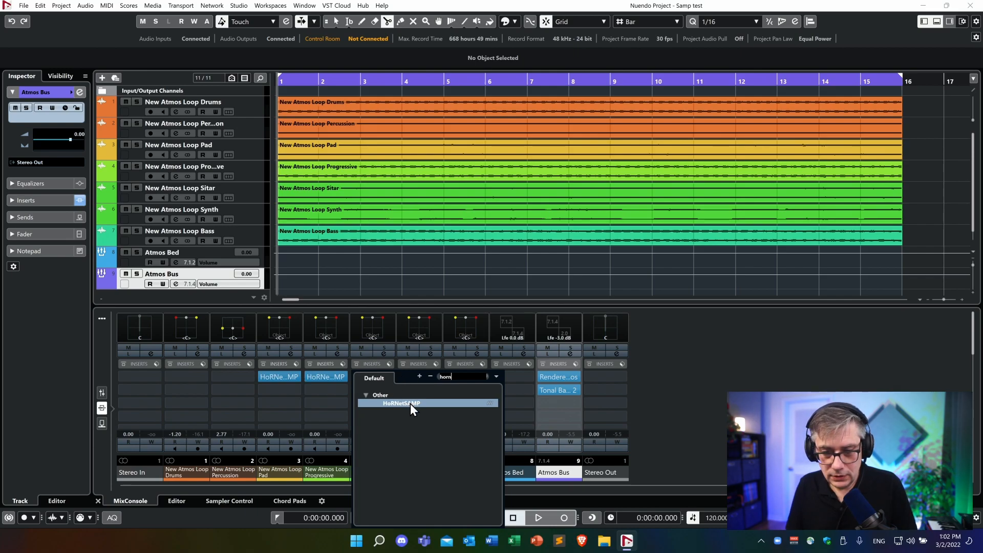
click(410, 404)
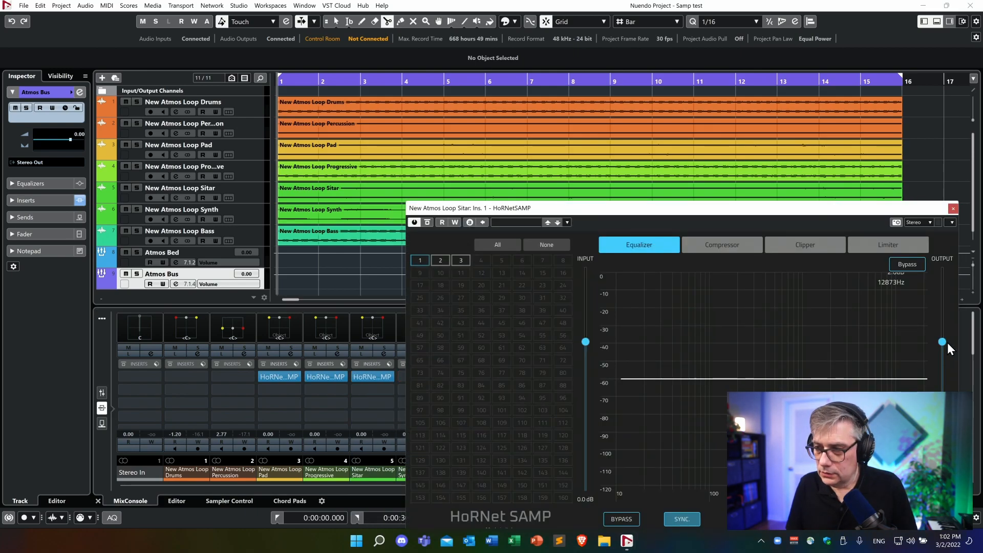
click(953, 208)
- Insert HoRNetSAMP in the first insert slot of the New Atmos Loop Synth channel
click(436, 376)
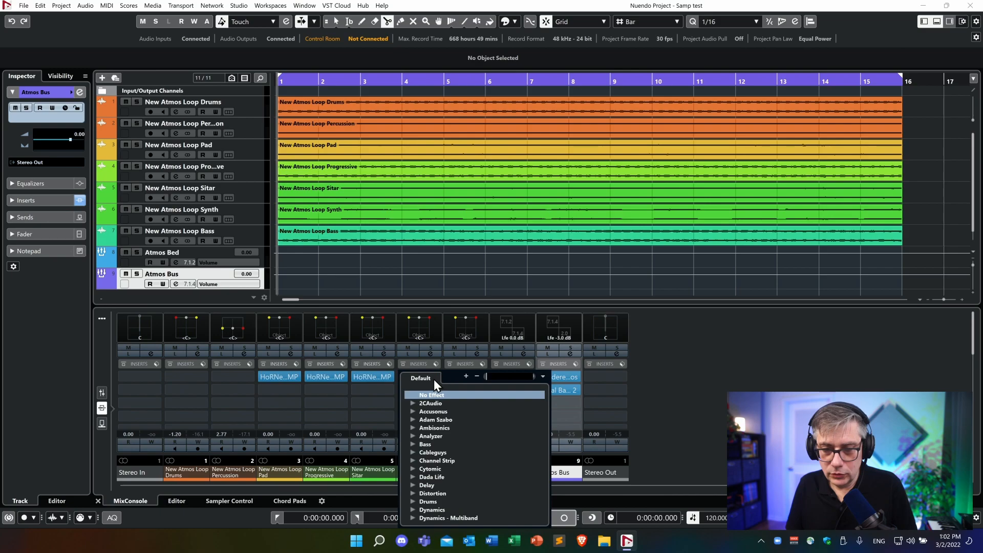
text(horn)
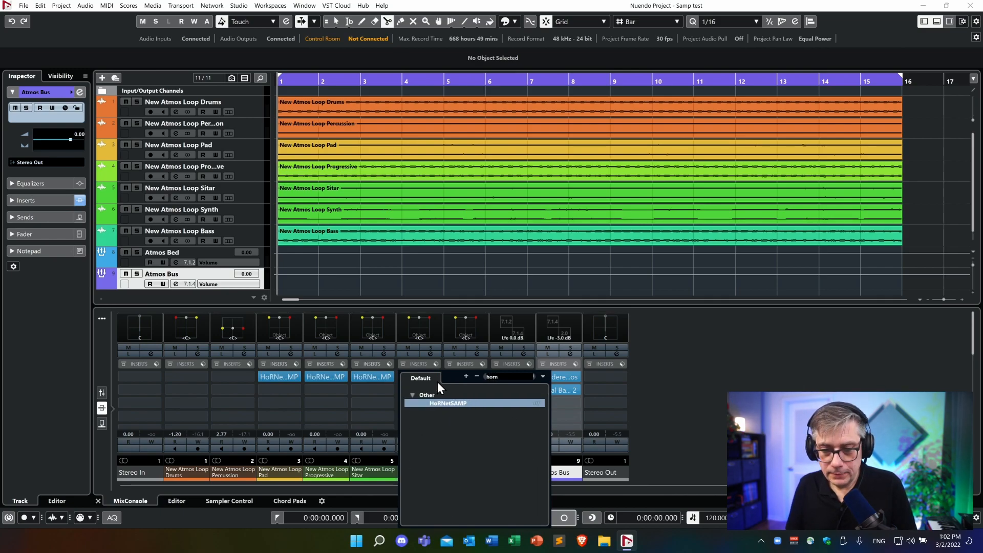
click(446, 399)
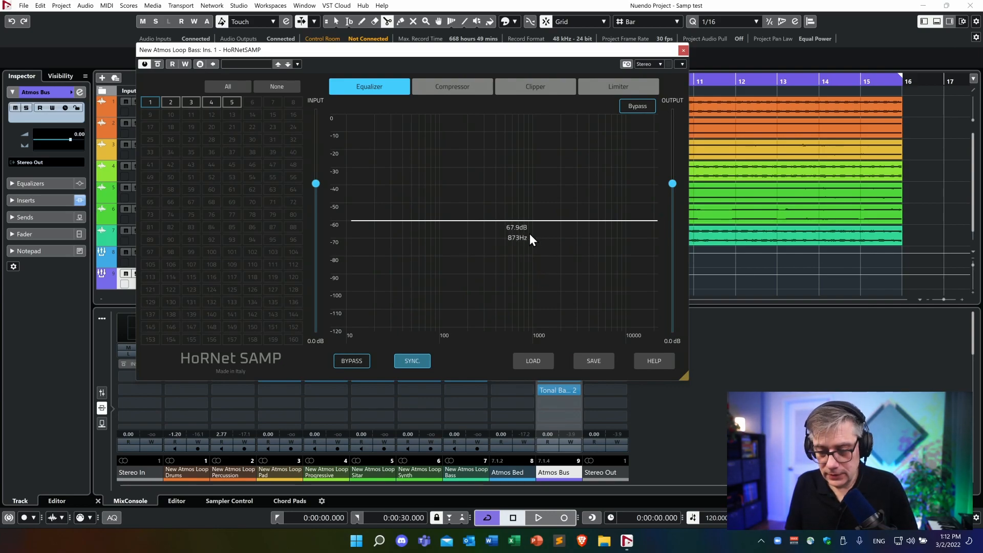
- Add a Bell band to the HoRNet SAMP equalizer during playback and shape it to about 108 Hz with 9.7 dB gain
key(space)
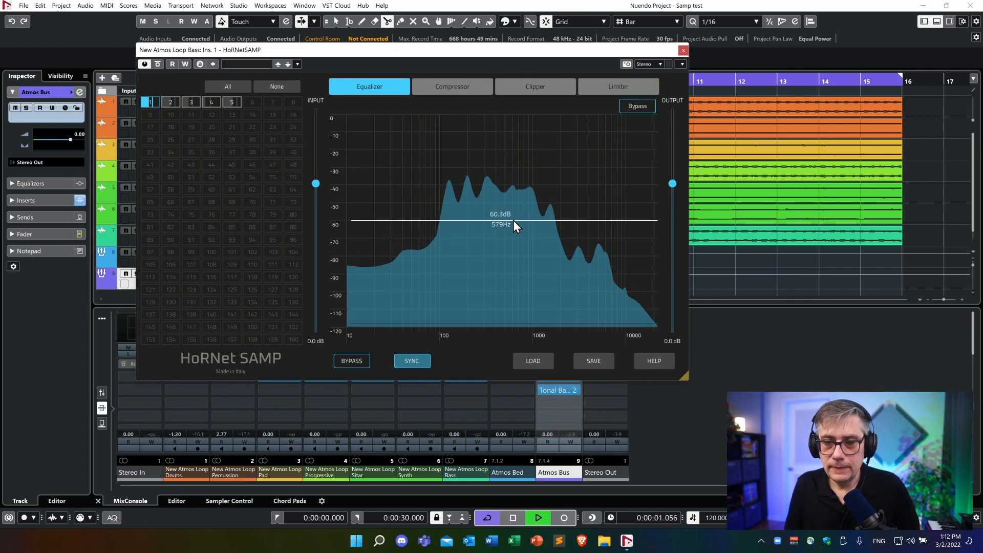
click(513, 220)
drag(513, 220, 441, 191)
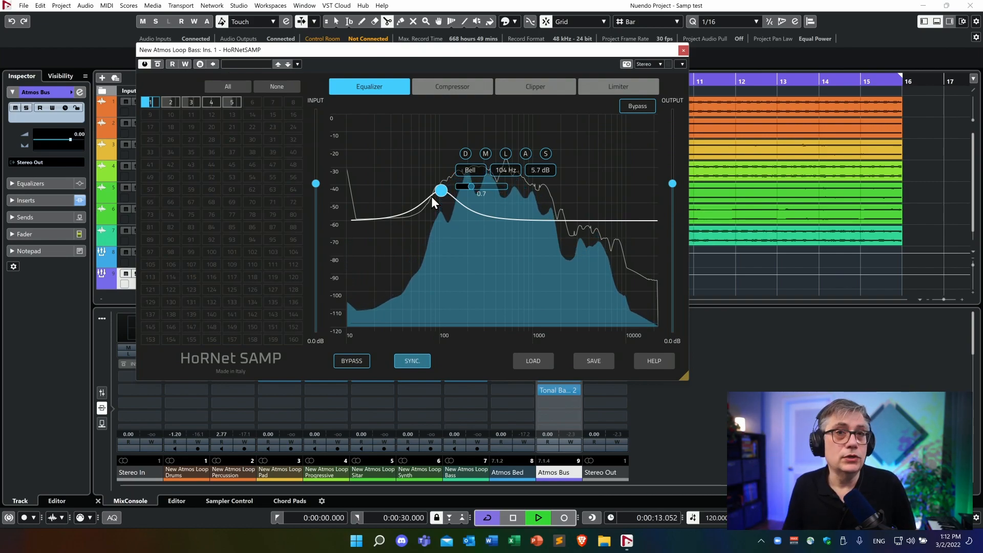
drag(440, 193, 443, 171)
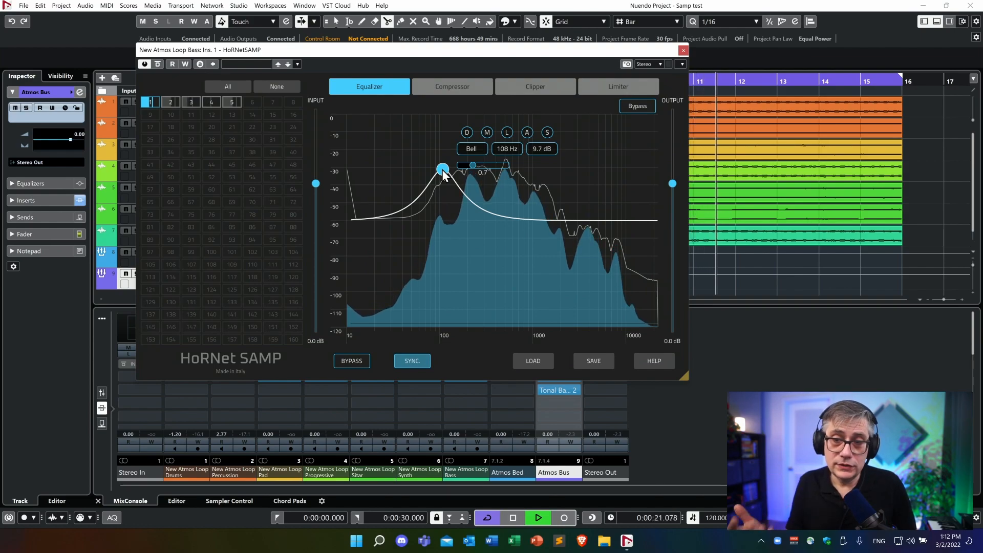
- Enable the equalizer band's D and S options, raise it to 15.0 dB at 103 Hz, and move it to 704 Hz at 12.5 dB
click(467, 133)
drag(442, 169, 440, 140)
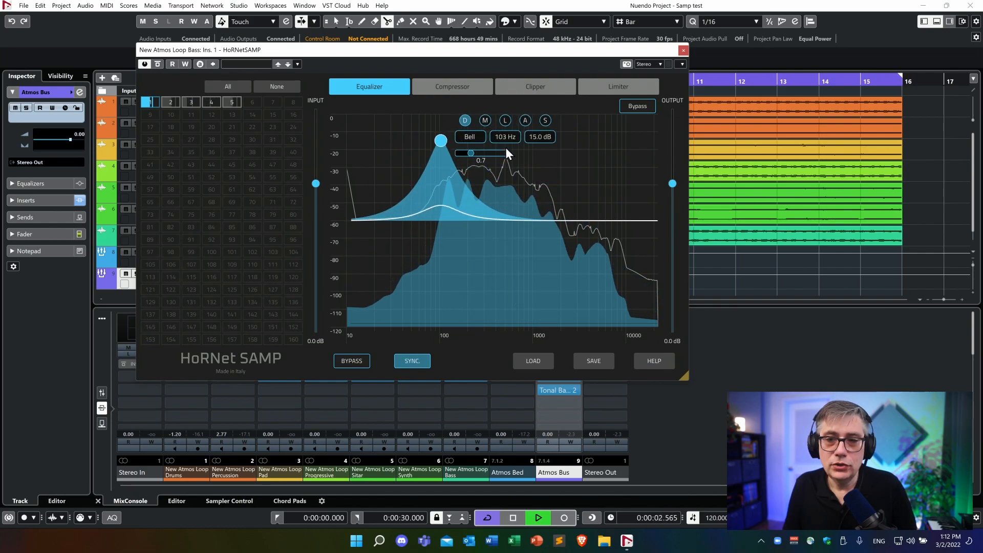
click(545, 122)
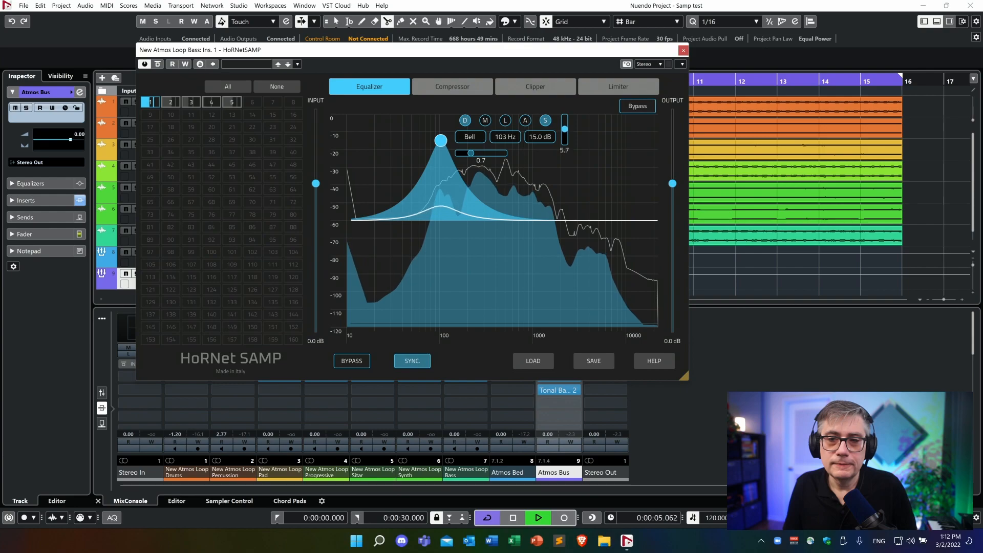
drag(441, 140, 518, 154)
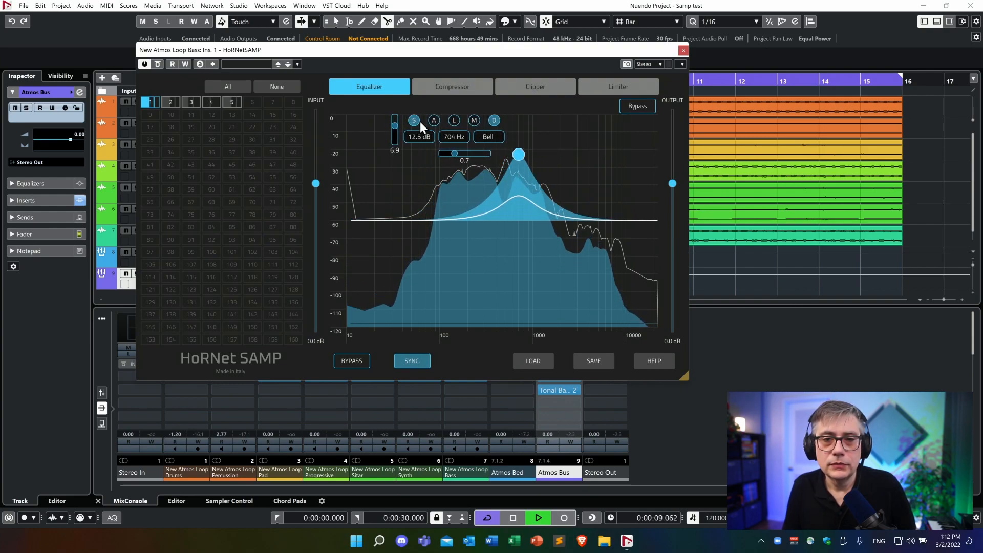
- Turn off the equalizer band's S and D options and delete the band, ending with playback stopped
click(412, 121)
click(495, 120)
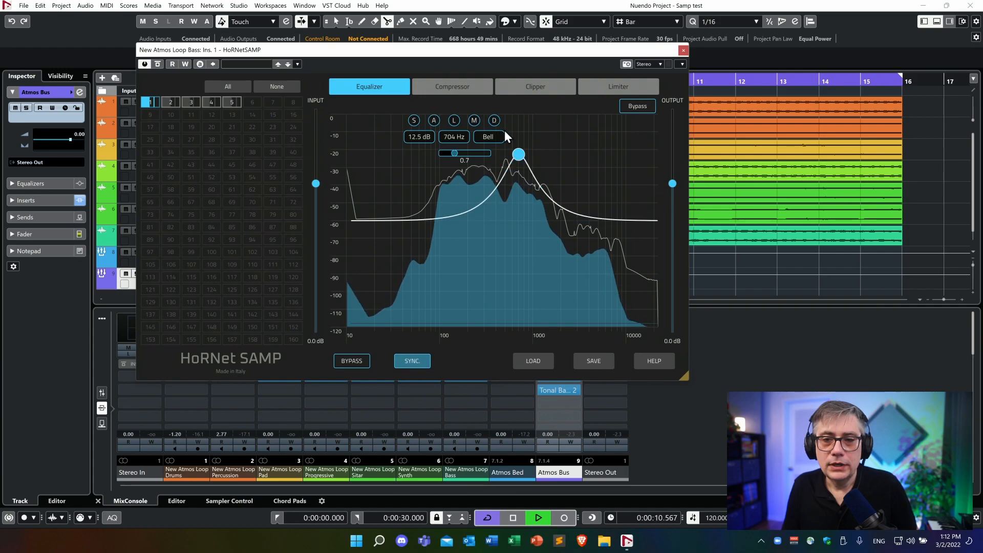
drag(520, 155, 525, 151)
double_click(520, 153)
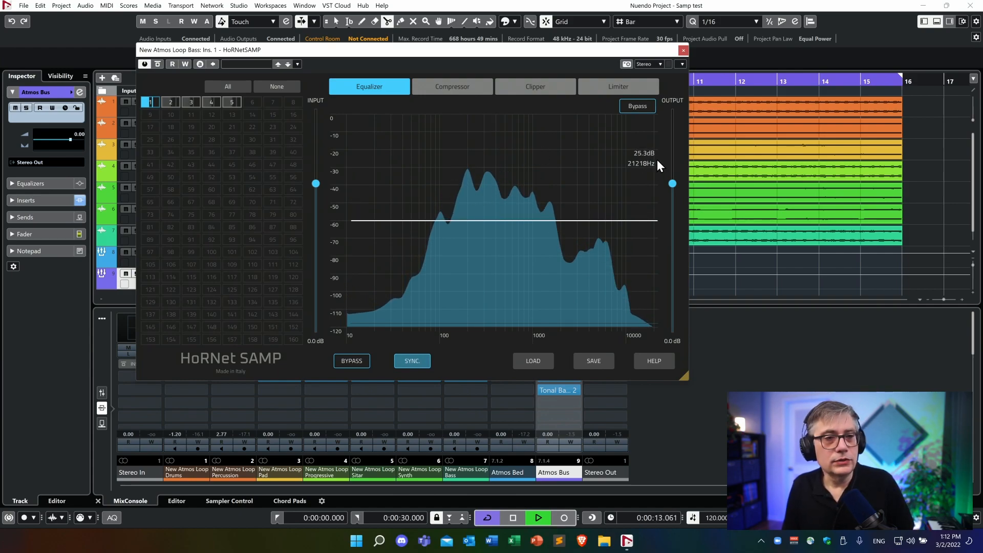
key(space)
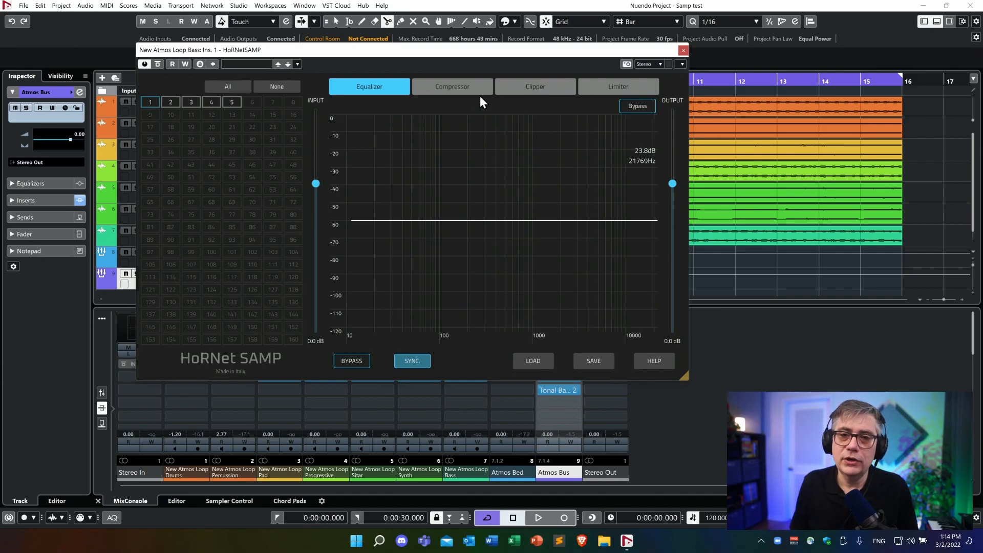
- Set the compressor threshold to -40.2 dB during playback, and with all plug-in instances selected raise it to -20.6 dB
click(465, 90)
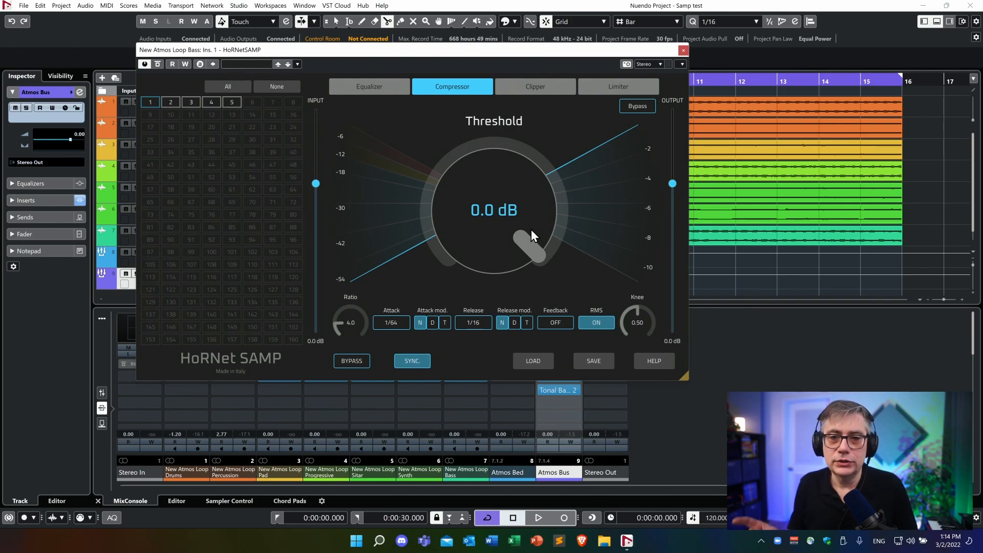
key(space)
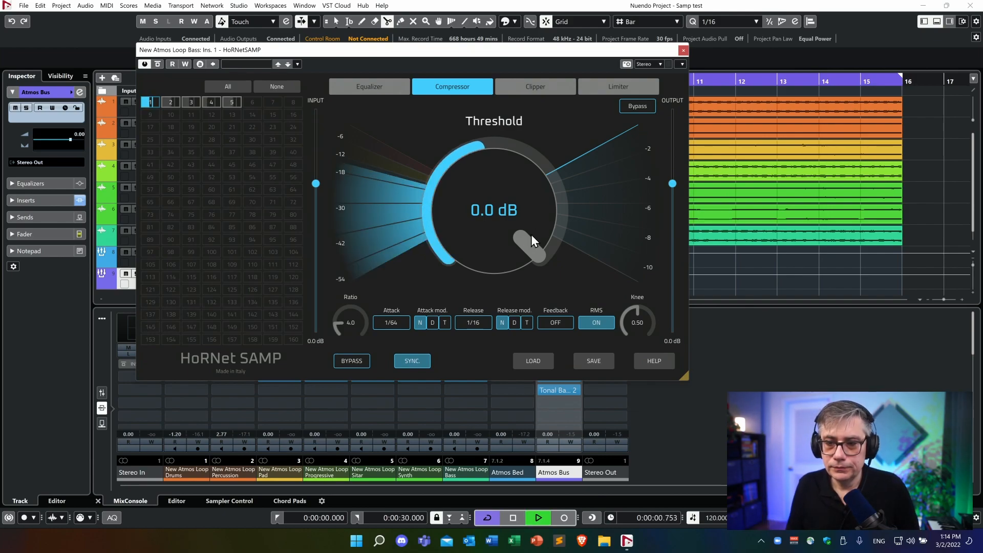
drag(493, 210, 493, 296)
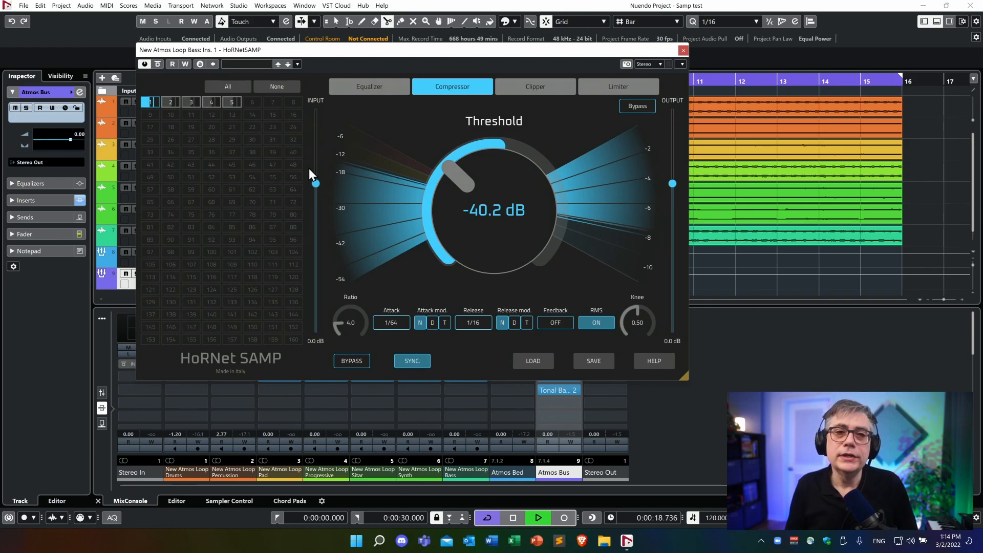
click(232, 86)
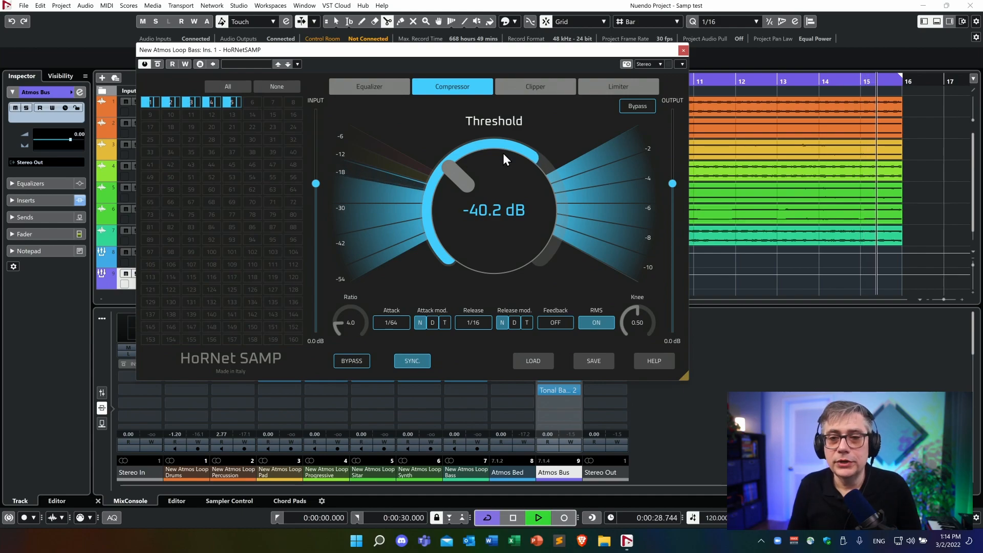
drag(470, 180, 533, 176)
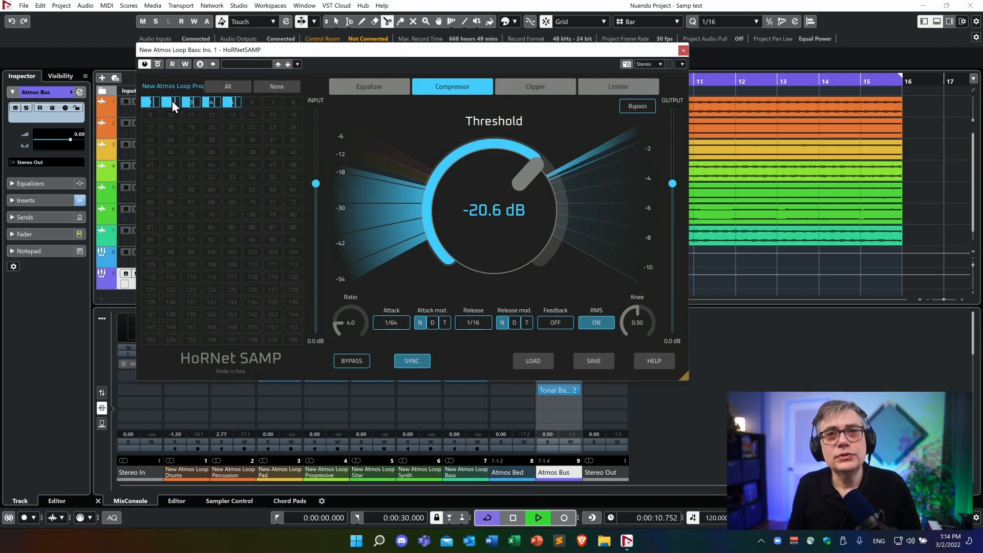
- Deselect instances 1, 3, 4 and 5 in the grid and set the compressor threshold to -36.6 dB
click(152, 101)
click(193, 104)
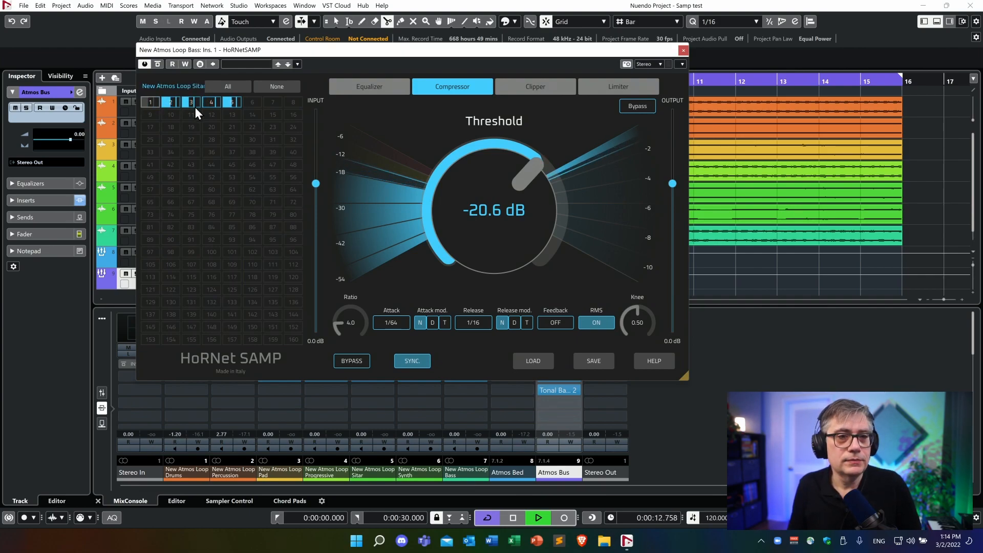
click(209, 103)
click(230, 102)
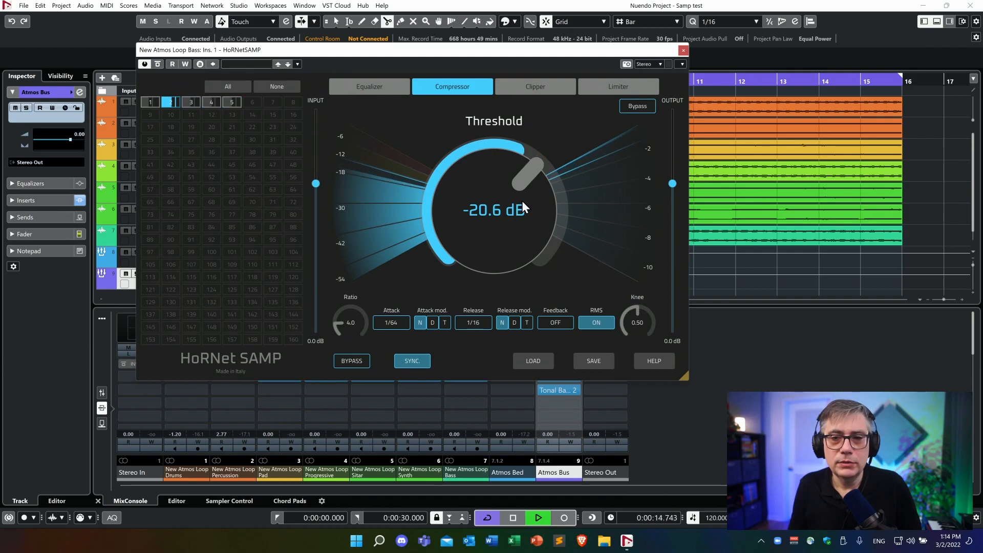
drag(494, 211, 494, 272)
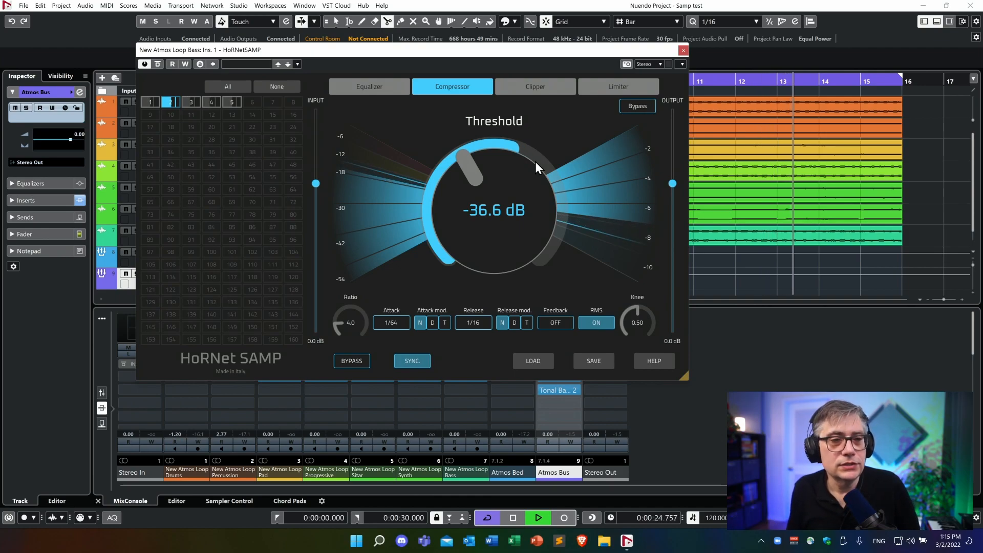
- Switch the grid selection from instance 2 to instance 4, try a compressor threshold of -47.2 dB, and set it to -36.7 dB
click(209, 100)
click(177, 101)
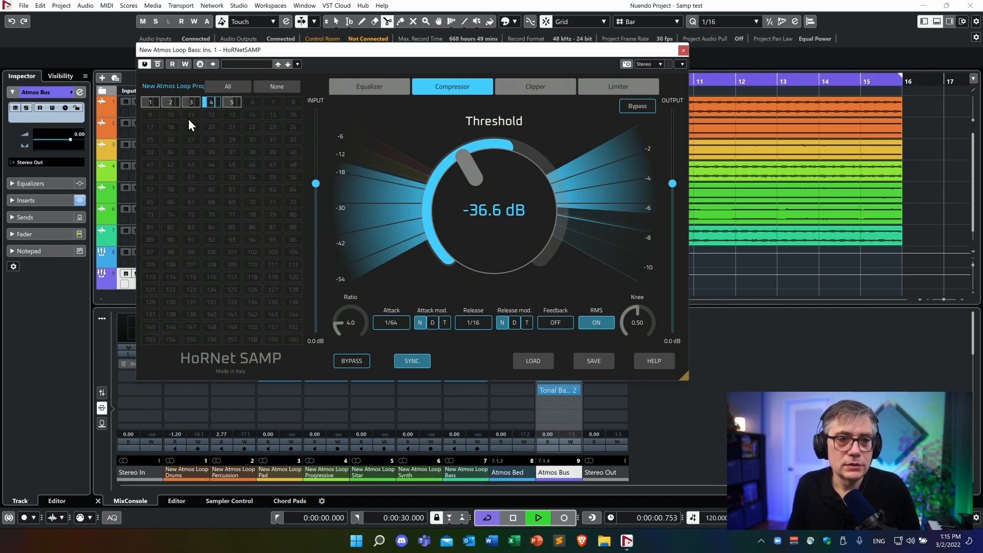
drag(475, 169, 475, 194)
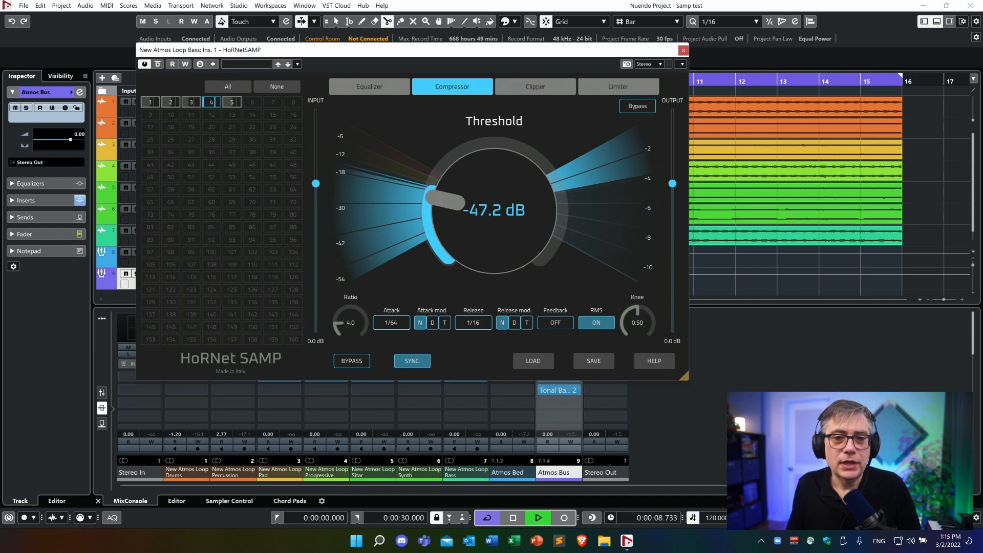
drag(475, 194, 475, 170)
- Select all instances in the grid and set the compressor threshold to -17.8 dB
click(248, 91)
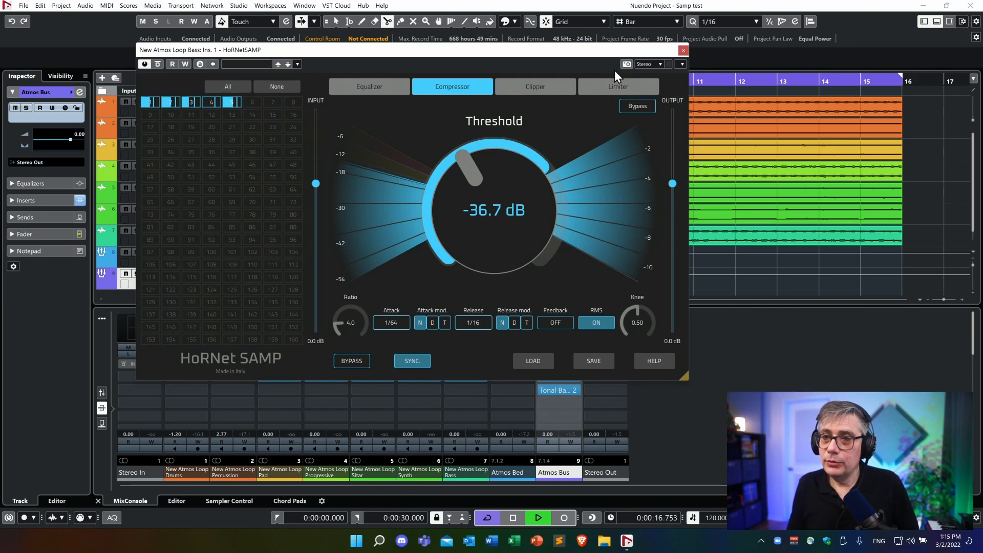
drag(468, 211, 468, 171)
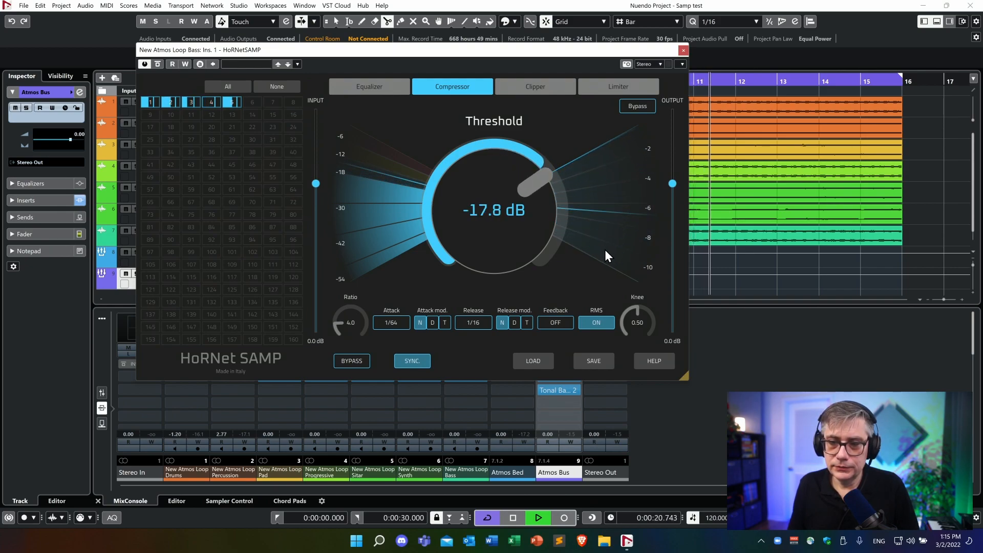
- Set the gain of the Limiter module to 16.7 dB
click(618, 87)
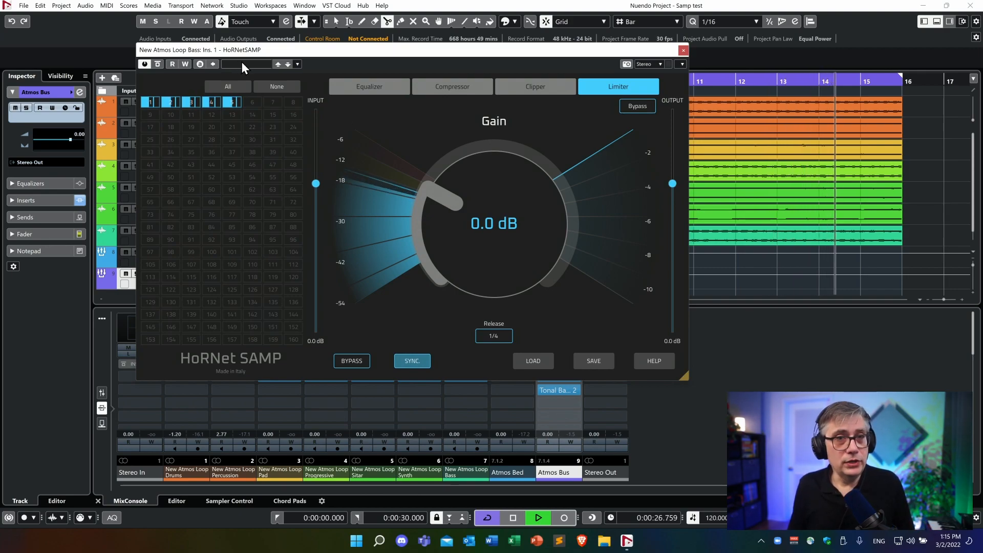
drag(437, 201, 437, 156)
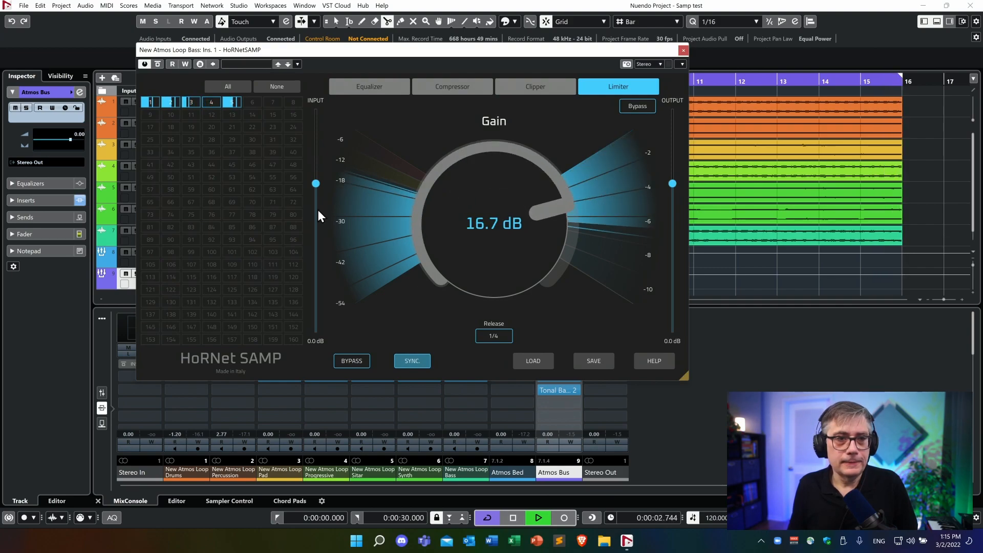
- Leave only instance 1 selected in the grid, try a limiter gain of 24.0 dB, and set it to 17.9 dB
click(186, 101)
click(165, 105)
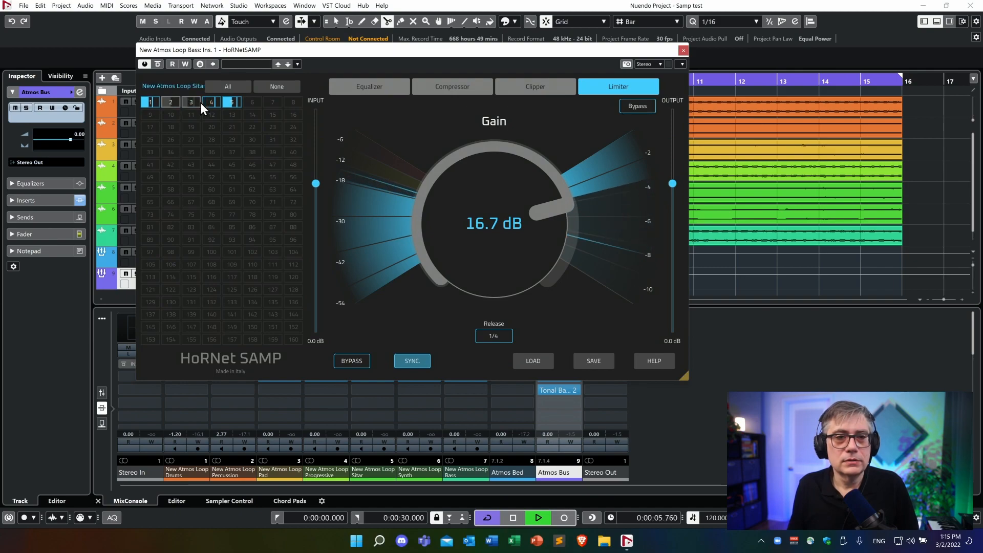
click(232, 102)
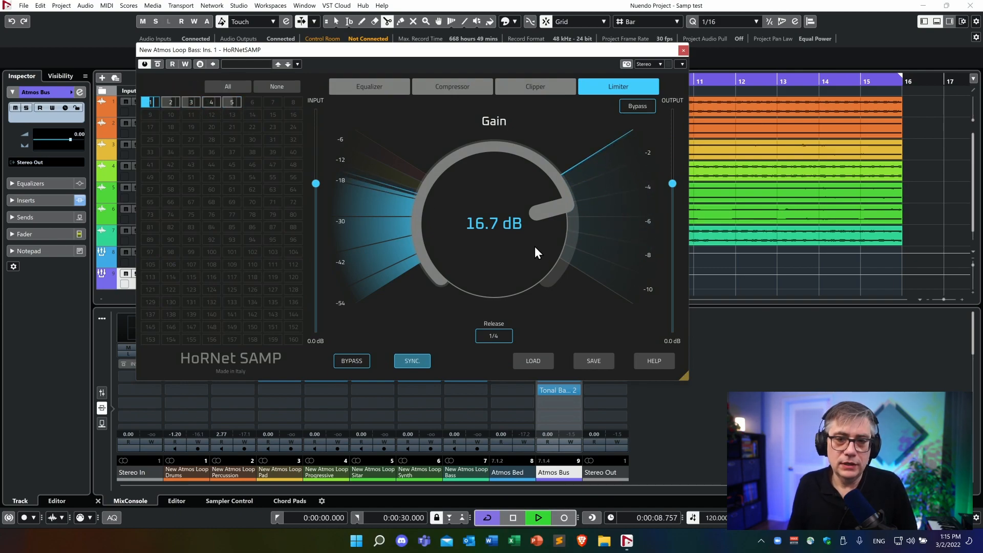
drag(543, 210, 544, 163)
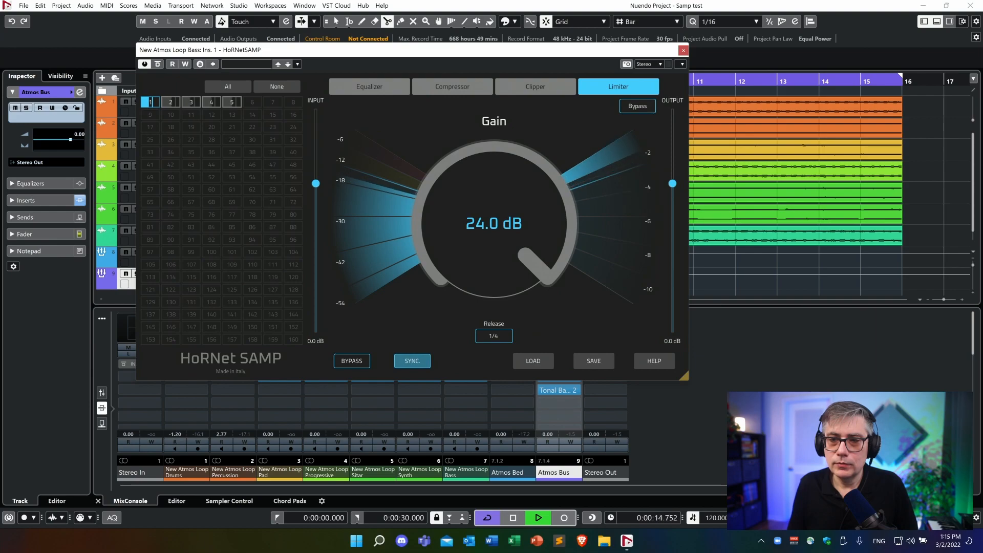
drag(544, 164, 543, 194)
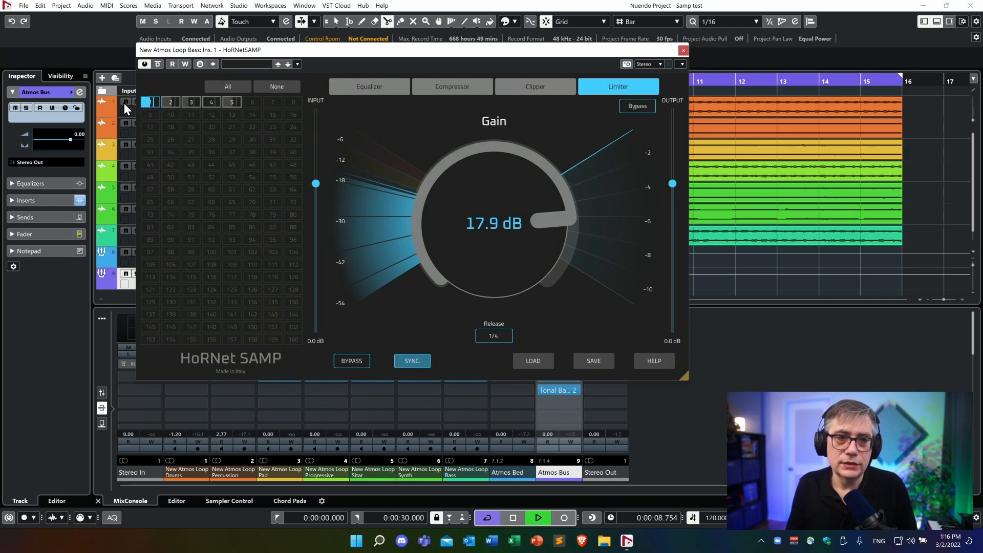
- With all instances selected in the grid, set the limiter gain to 7.7 dB and bypass the limiter
click(229, 87)
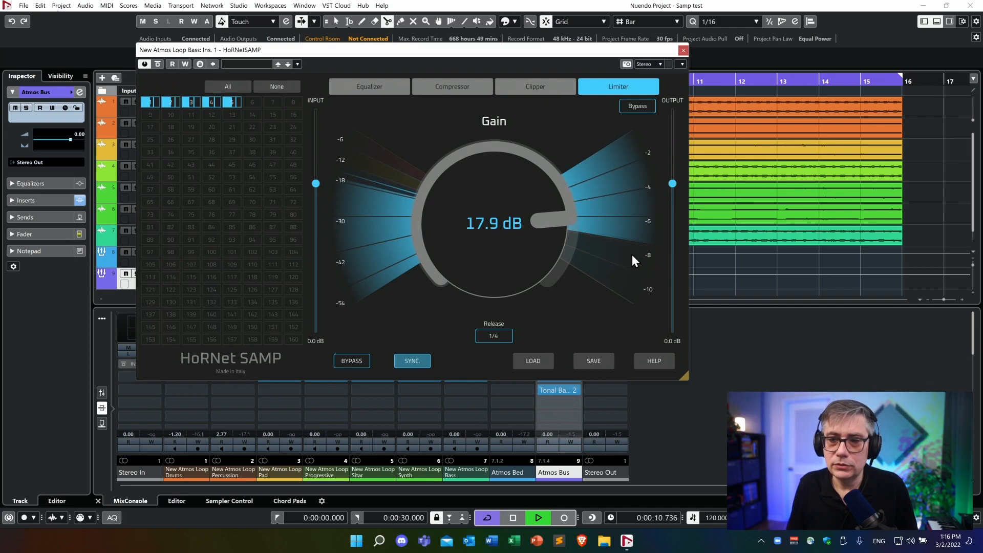
drag(545, 229, 545, 272)
click(452, 86)
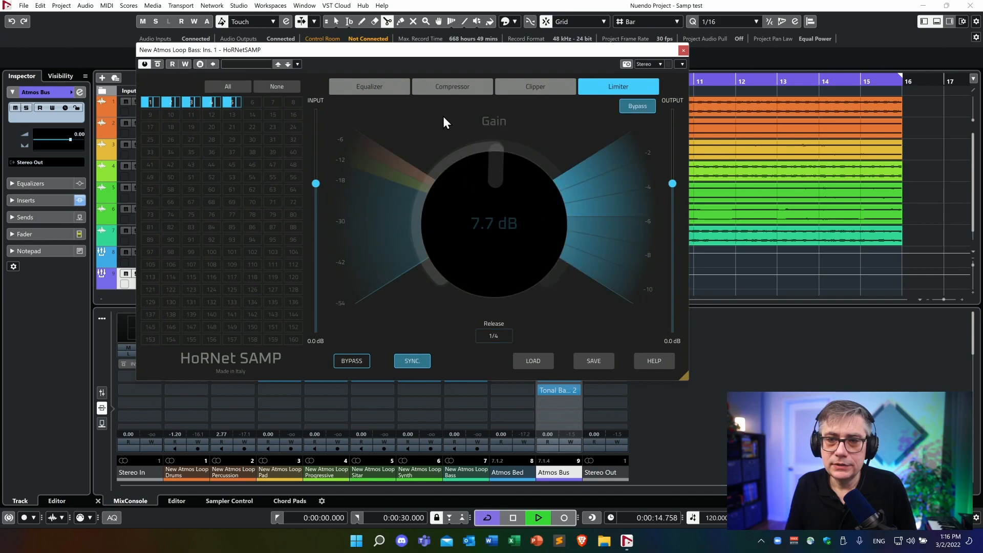
- Activate the Clipper module and set its gain to 12.2 dB for all instances
click(641, 109)
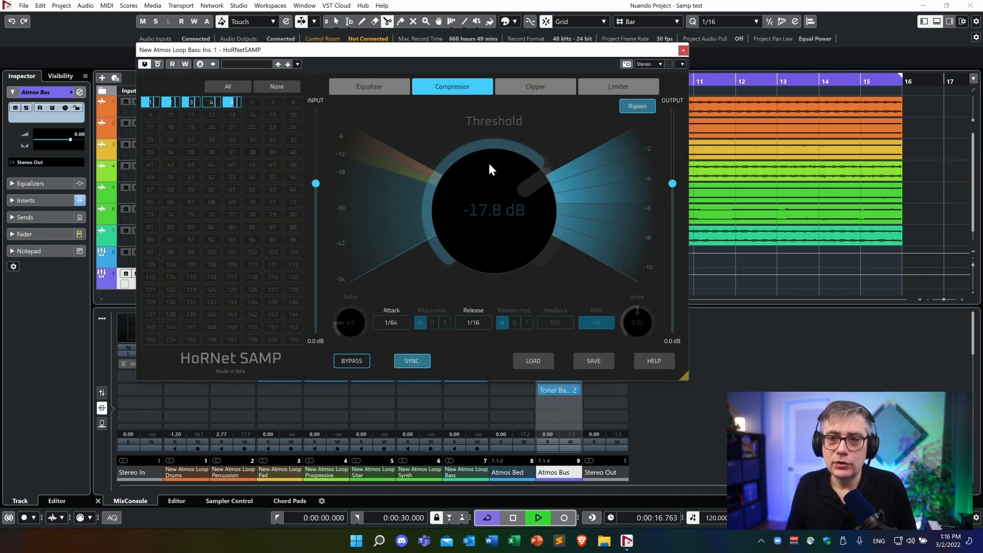
click(545, 87)
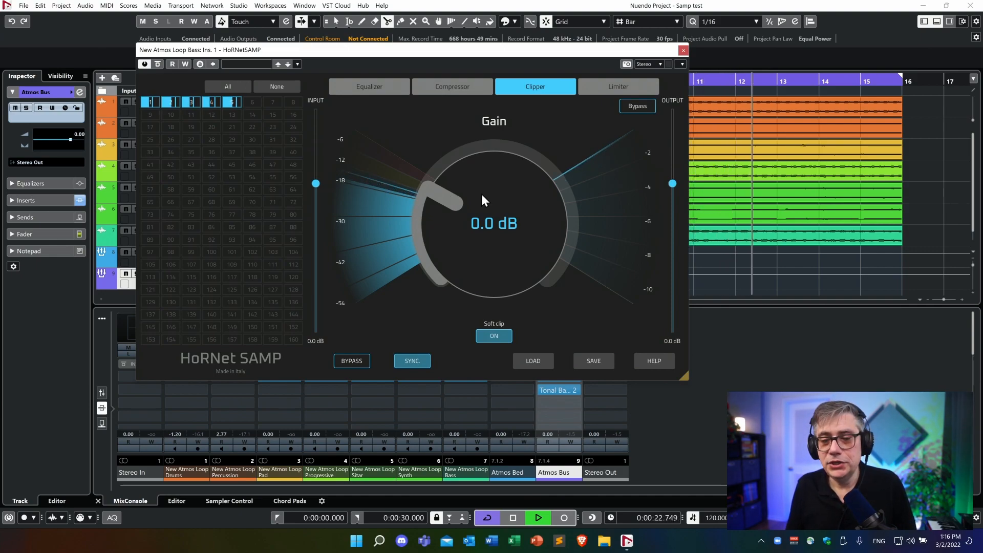
drag(442, 196, 442, 150)
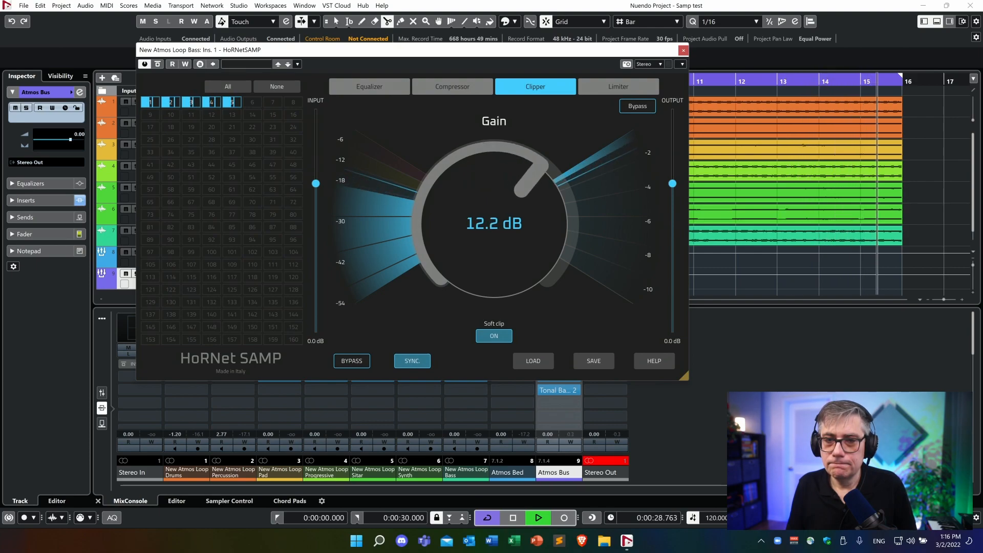
- Deselect instances 2 to 5 in the grid and select them again to compare the clipper with and without linking
click(191, 101)
click(174, 101)
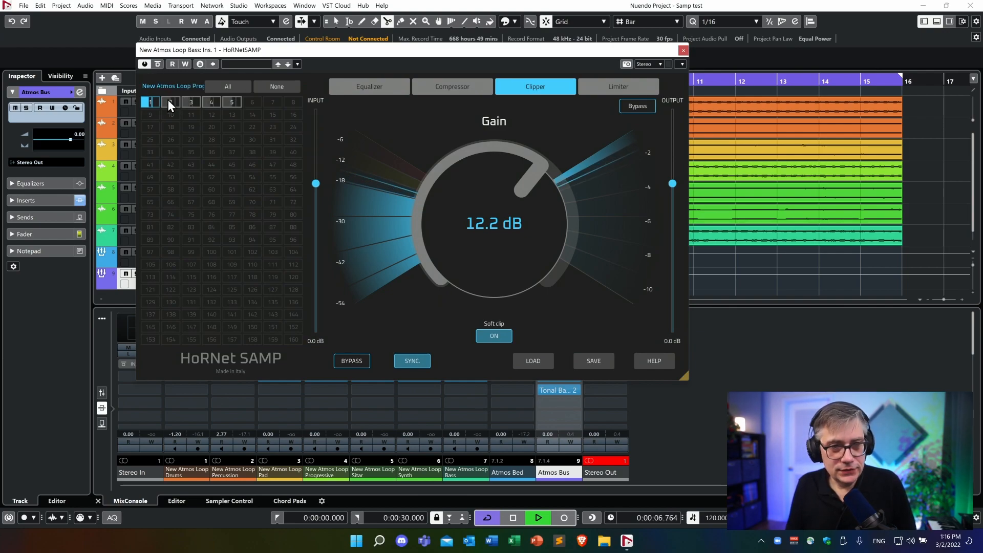
drag(195, 101, 228, 102)
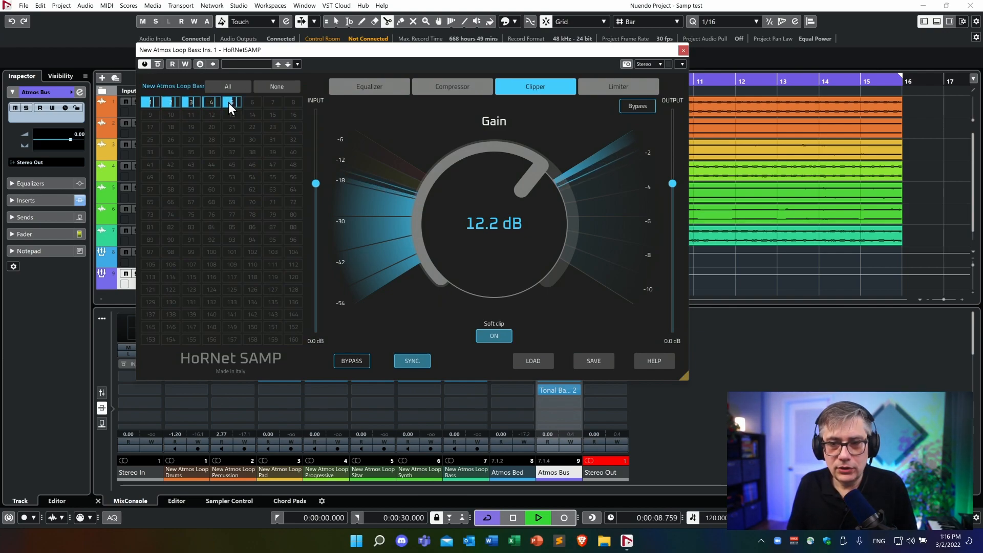
- Set the clipper gain to 7.7 dB for all instances and bypass the clipper
drag(533, 176, 533, 210)
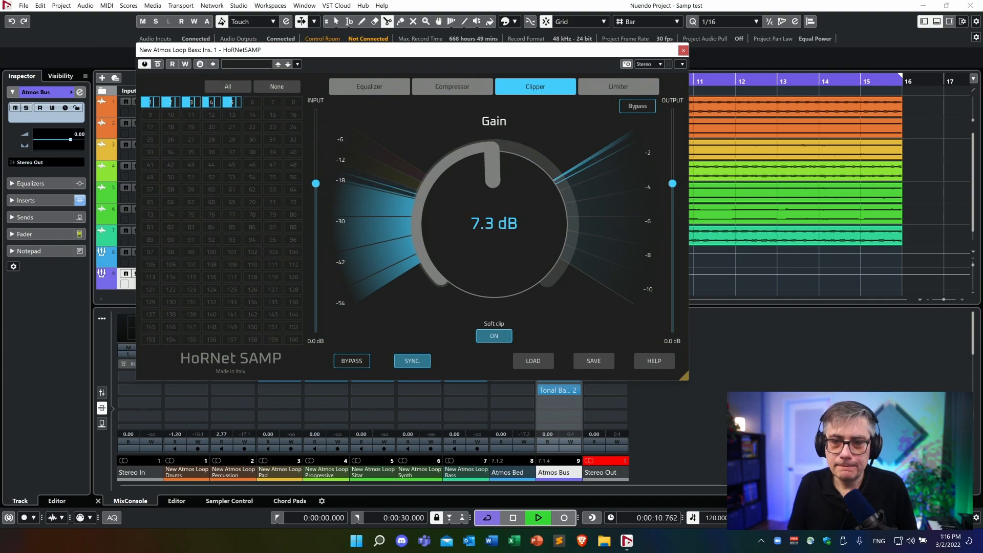
click(636, 106)
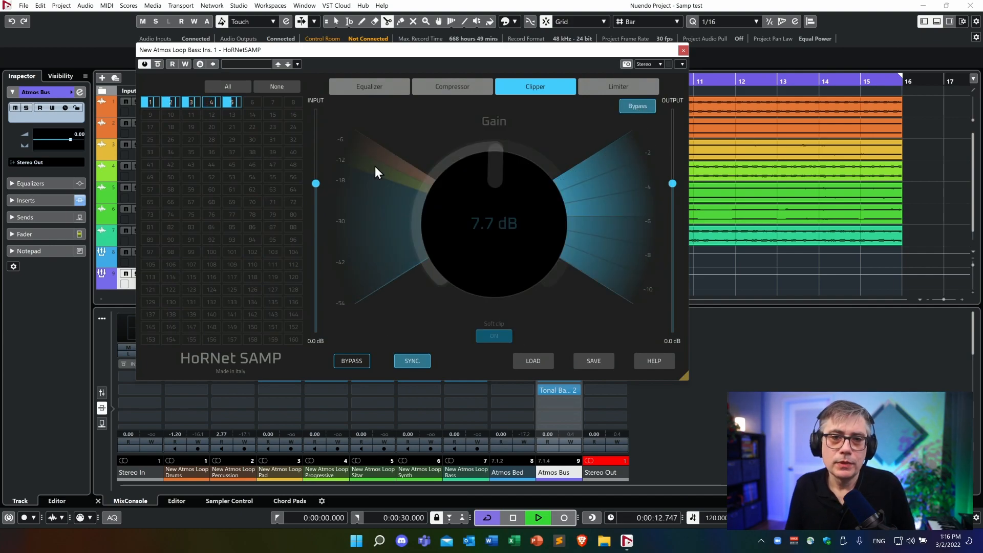
- Review the Equalizer, Compressor and Clipper modules of the synchronized instances
click(375, 83)
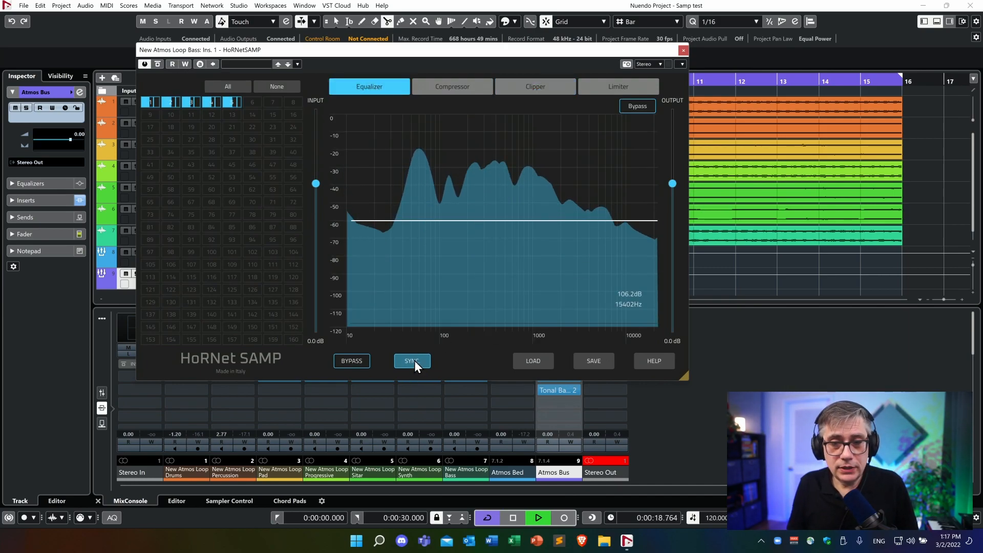
click(456, 91)
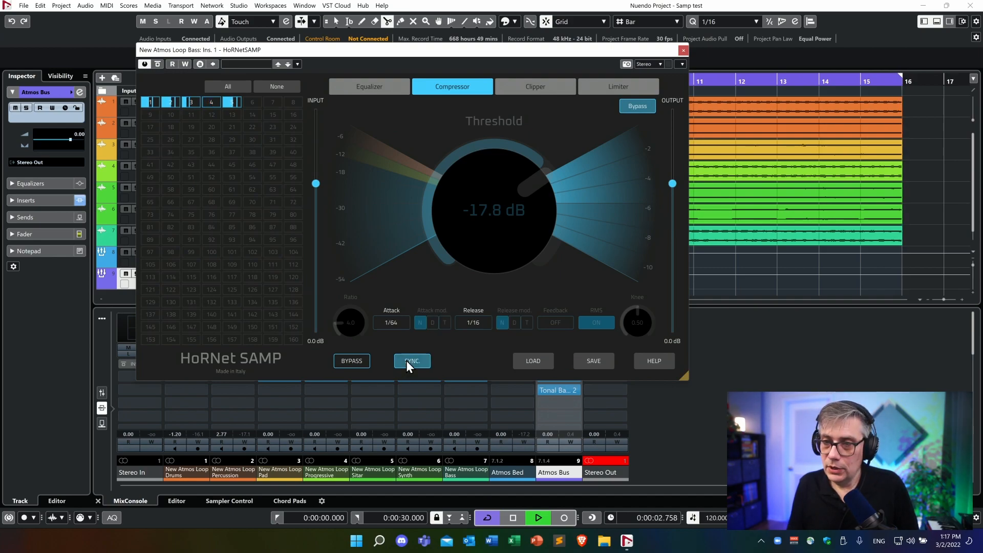
click(533, 85)
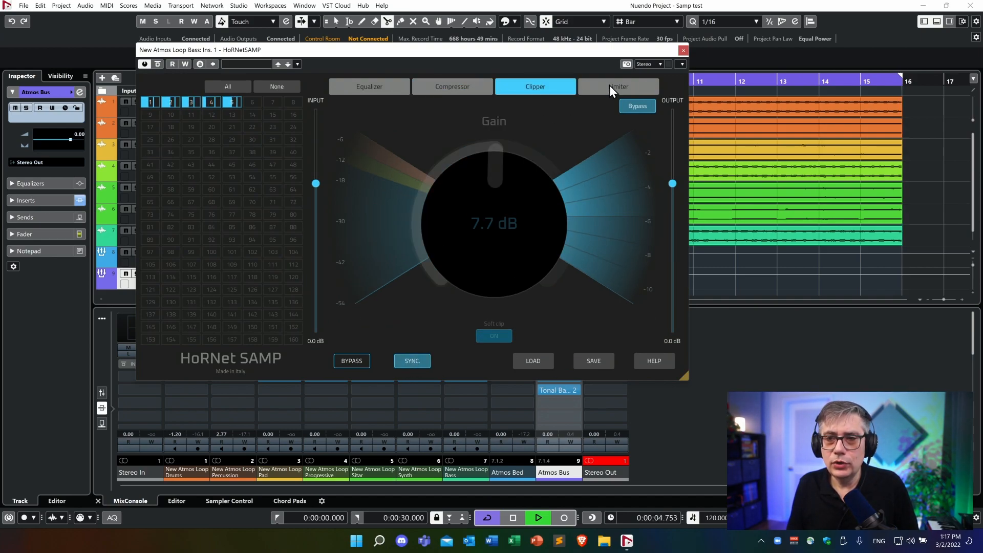
click(463, 86)
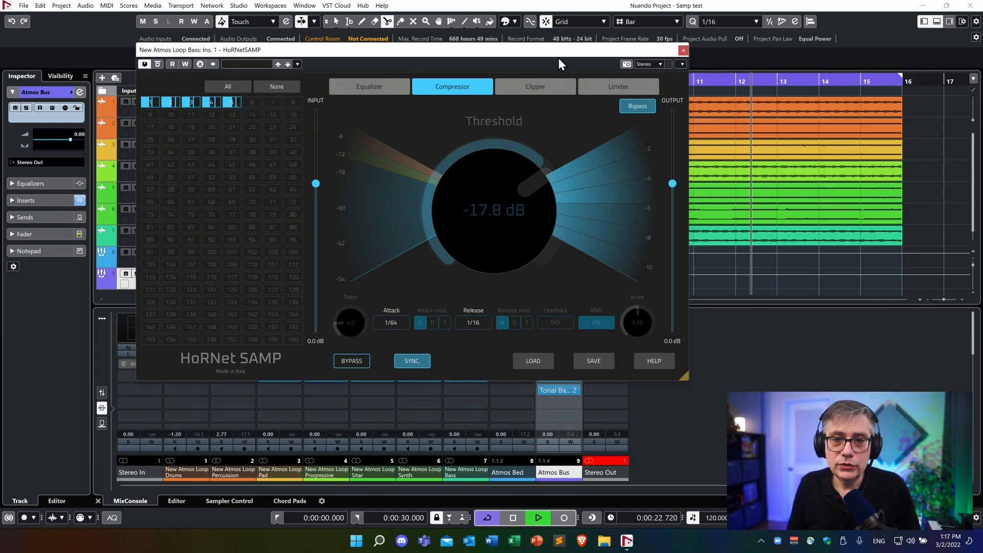
click(376, 88)
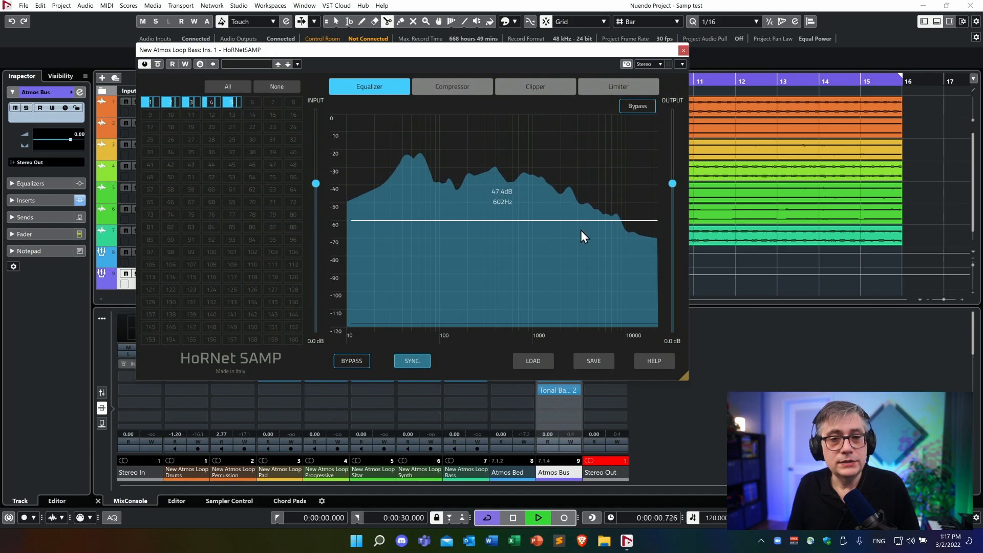
- Compare the equalizer's spectrum with only instance 1 selected, adding instances 2 to 5 back to the selection
click(172, 103)
click(192, 102)
click(228, 103)
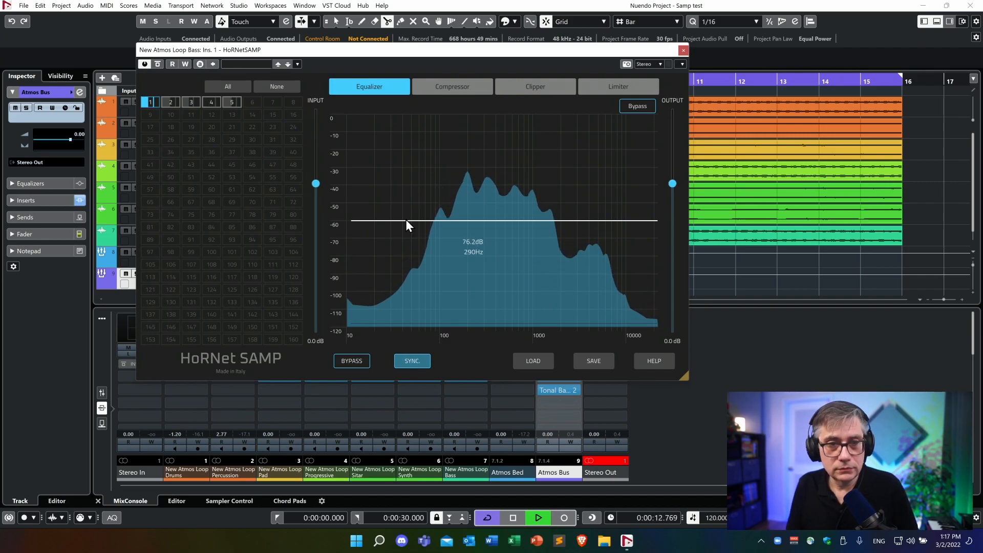
click(167, 101)
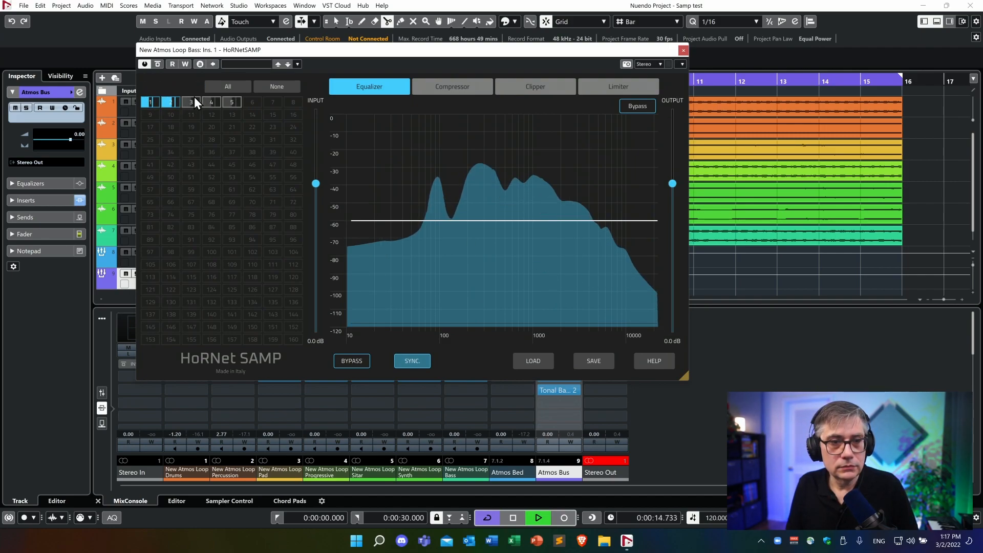
click(212, 102)
click(192, 102)
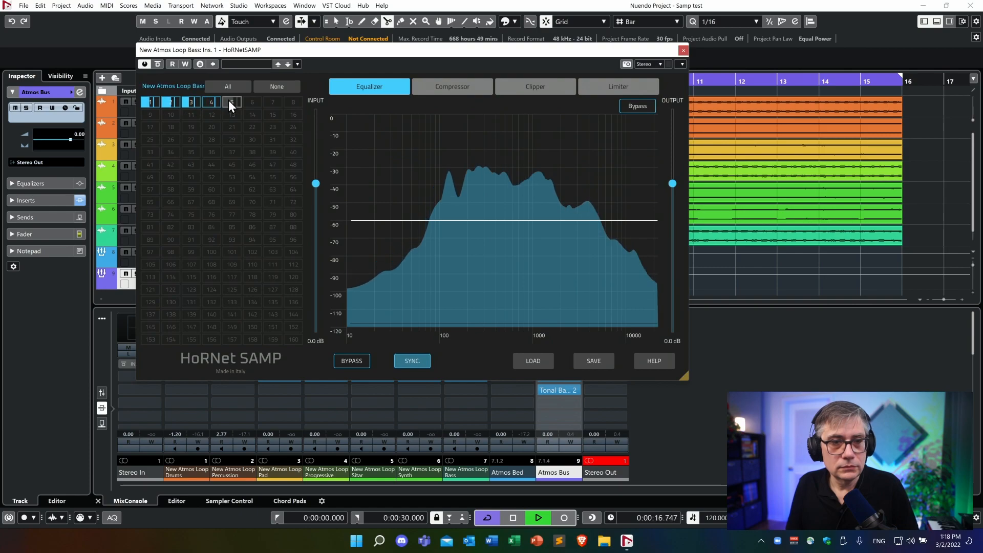
click(230, 101)
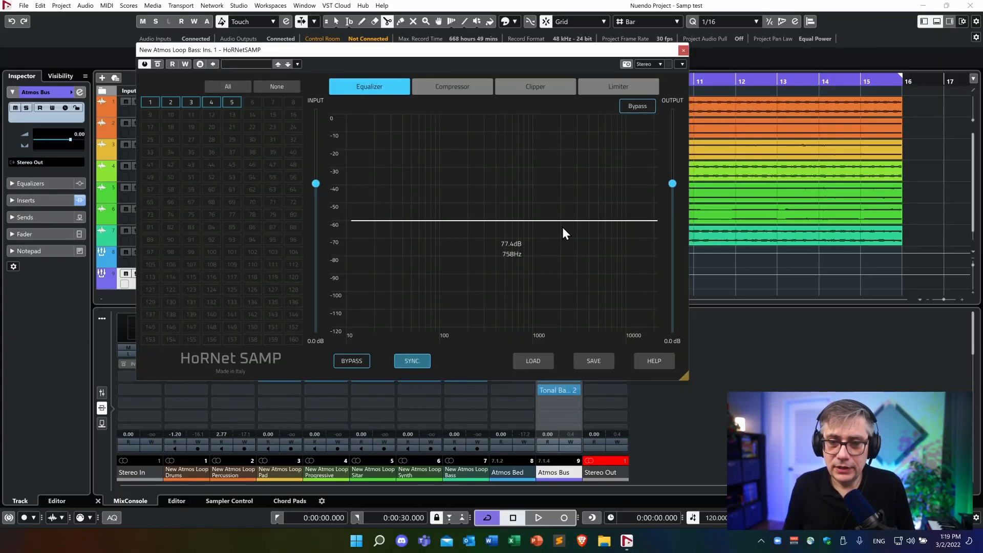
- Add a 12.0 dB bell band at 1465 Hz to the linked equalizer, play it back briefly and close the plugin window
double_click(511, 220)
drag(512, 221, 549, 156)
key(space)
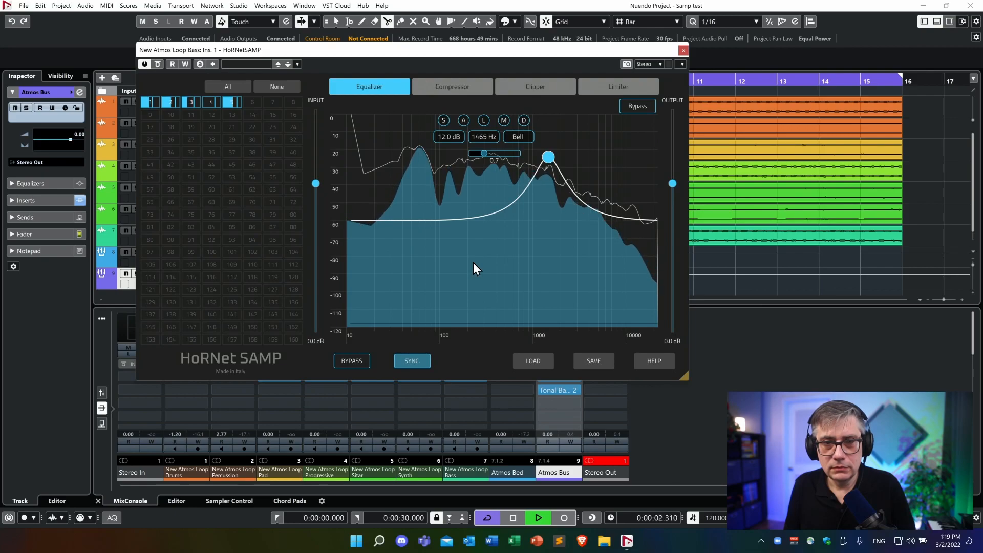
key(space)
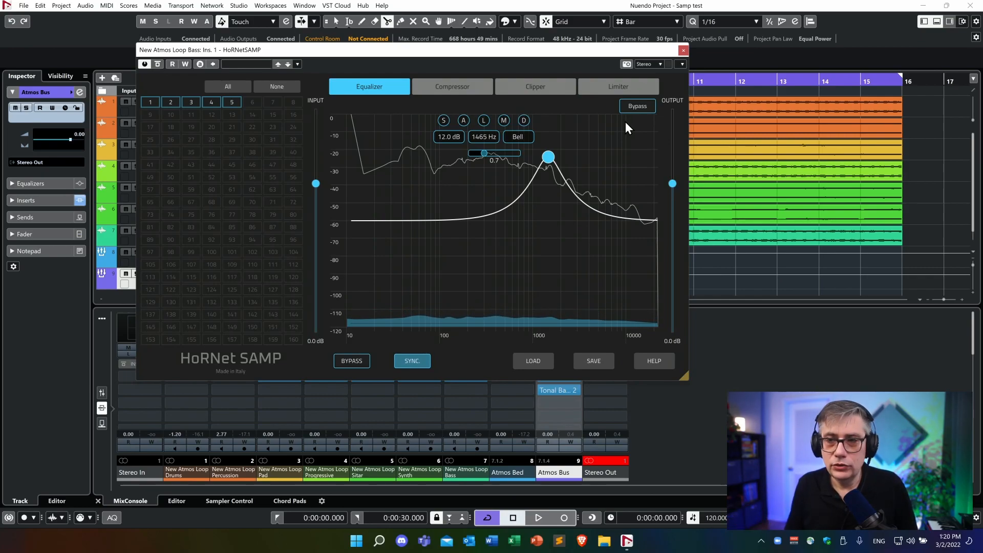
click(684, 50)
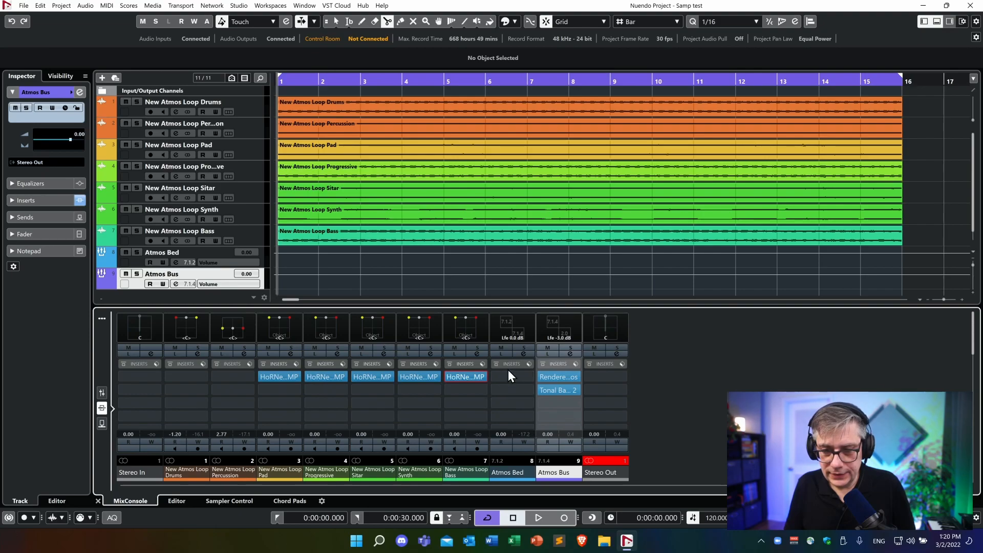
- Insert HoRNetSAMP in the first insert slot of the Atmos Bed channel and move its window clear of the mixer inserts
click(530, 379)
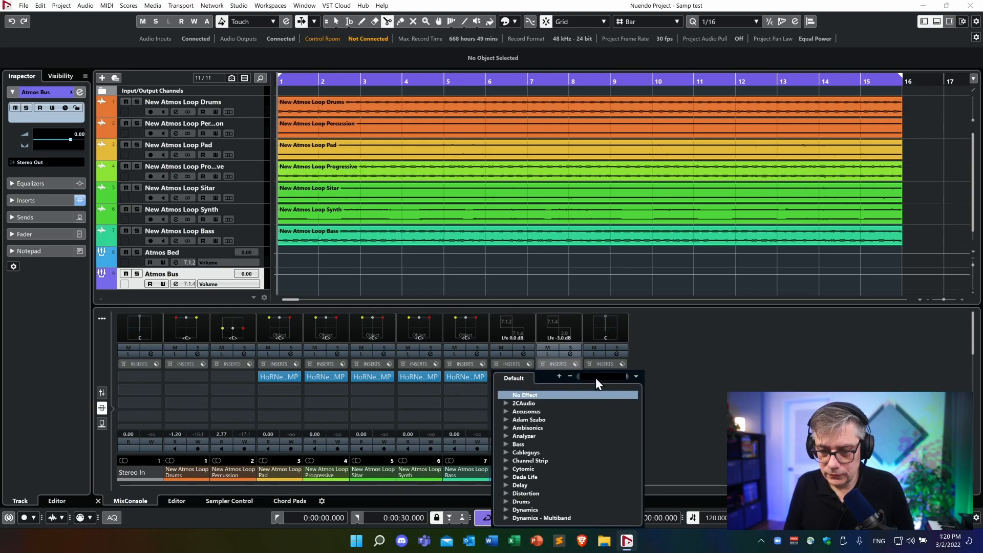
text(horn)
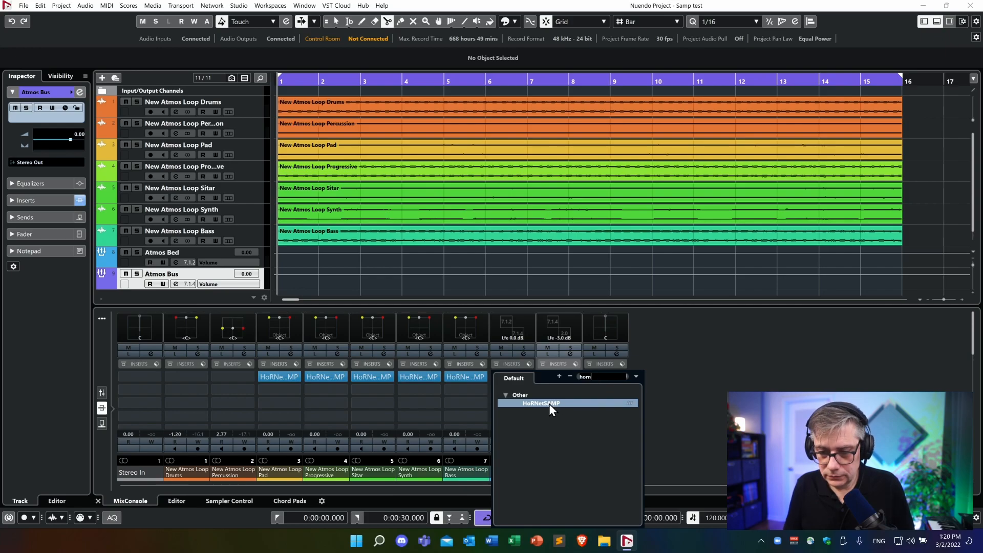
double_click(549, 404)
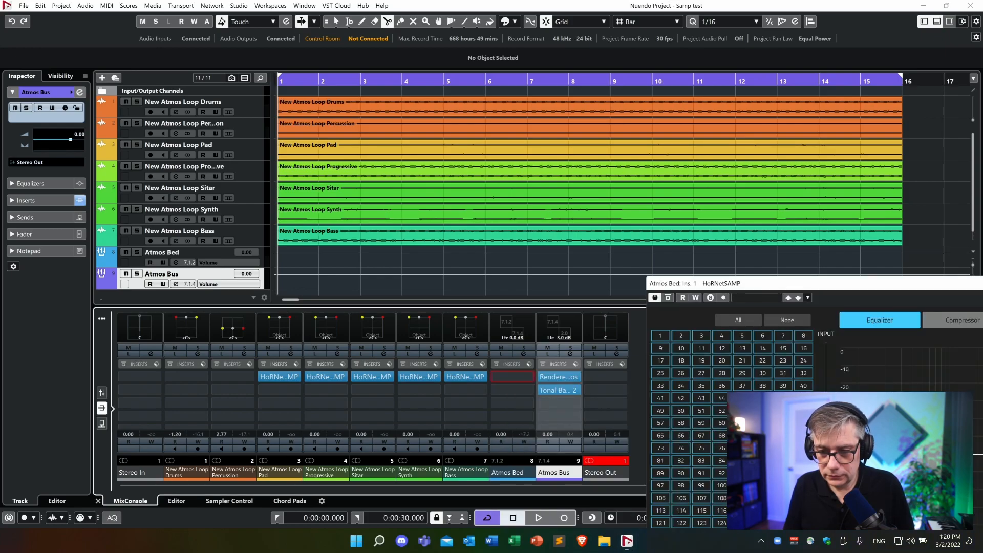
drag(910, 279, 376, 45)
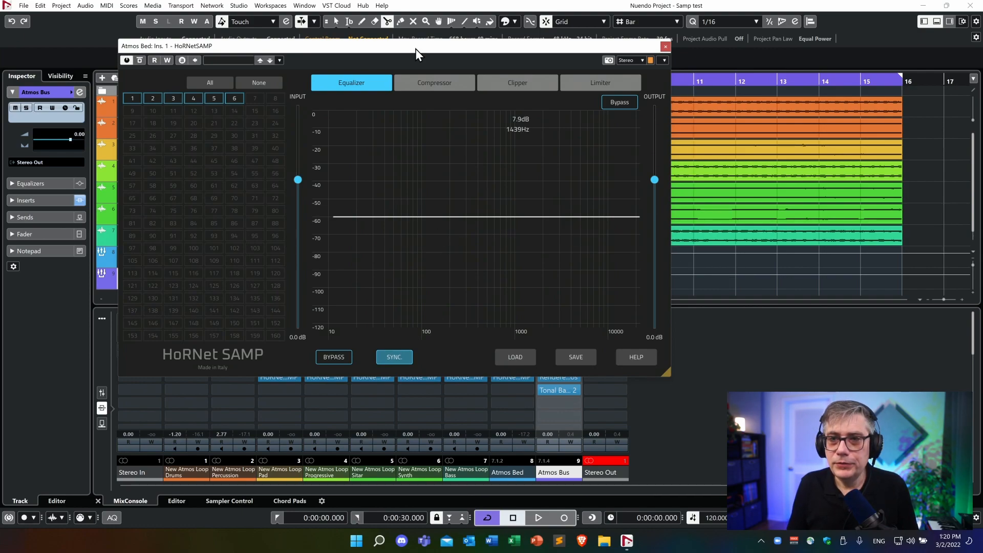
drag(433, 49, 574, 19)
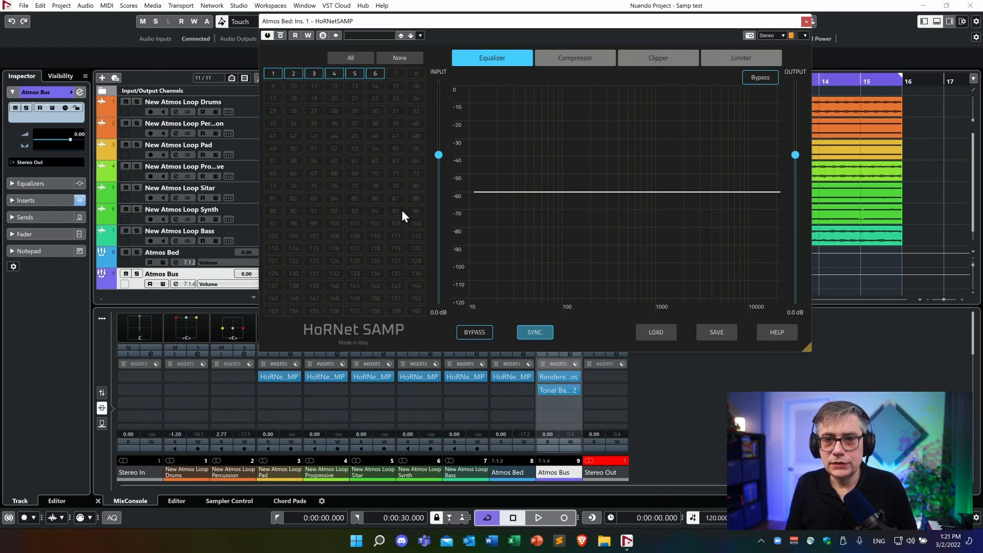
drag(563, 24, 400, 43)
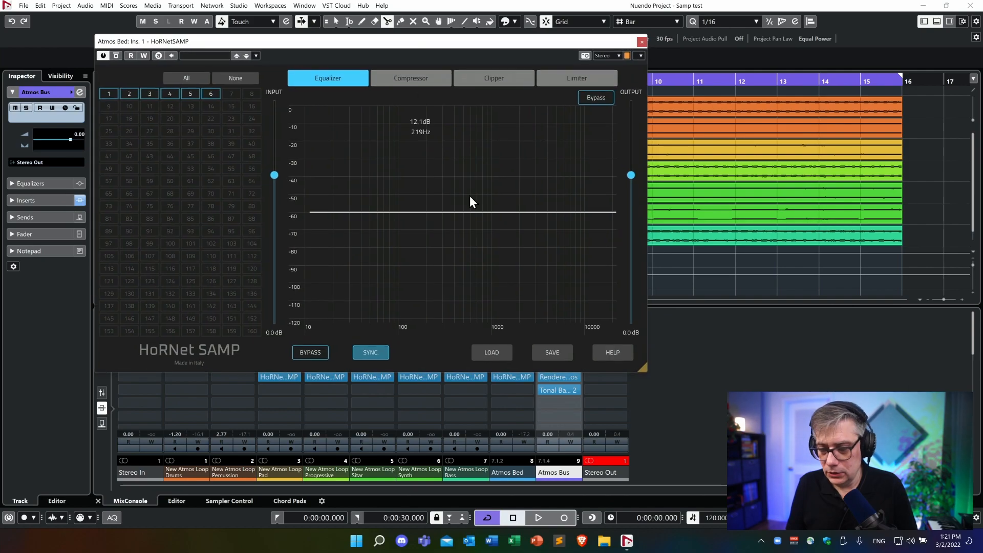
- Open the Renderer for Dolby Atmos on the Atmos Bus, start playback and place it beside the HoRNet SAMP window
click(561, 380)
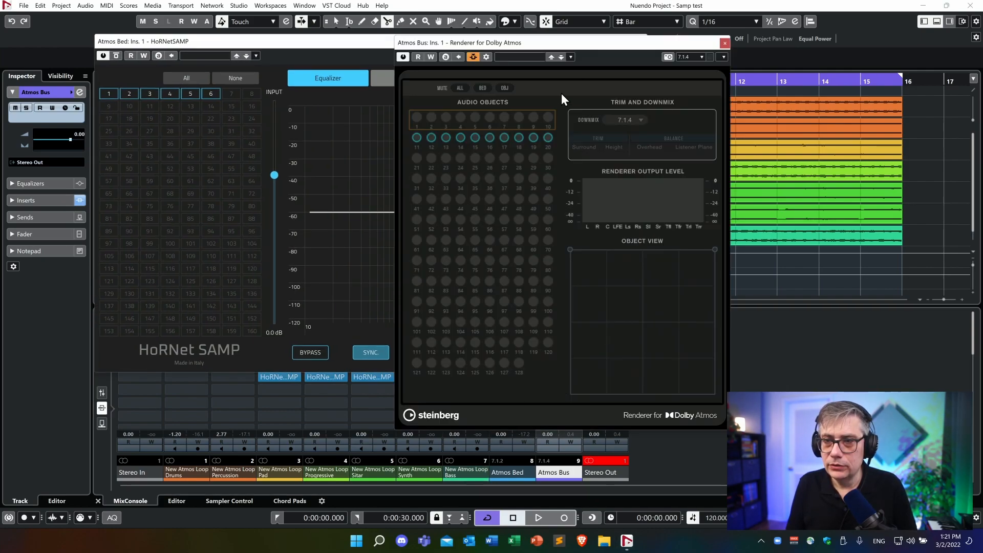
drag(614, 45, 702, 32)
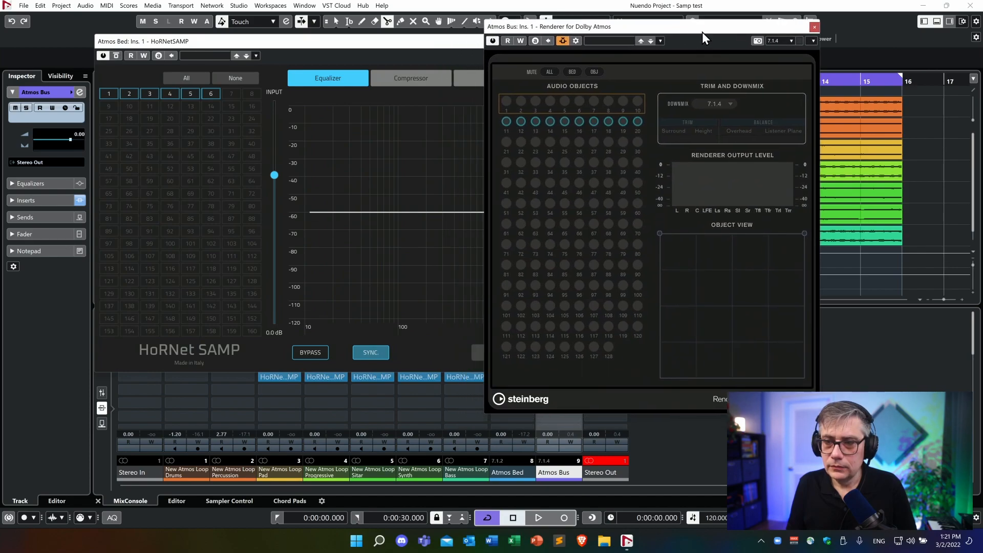
key(space)
drag(396, 42, 380, 21)
drag(673, 26, 826, 15)
drag(524, 15, 470, 8)
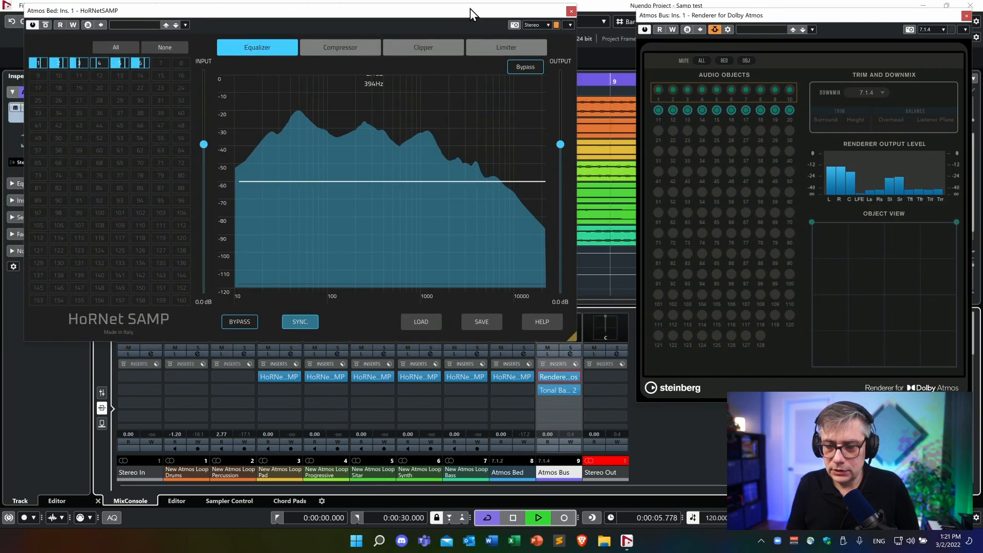
- Solo the Atmos Bed channel and arrange the plugin and renderer windows so that both are fully visible
click(523, 348)
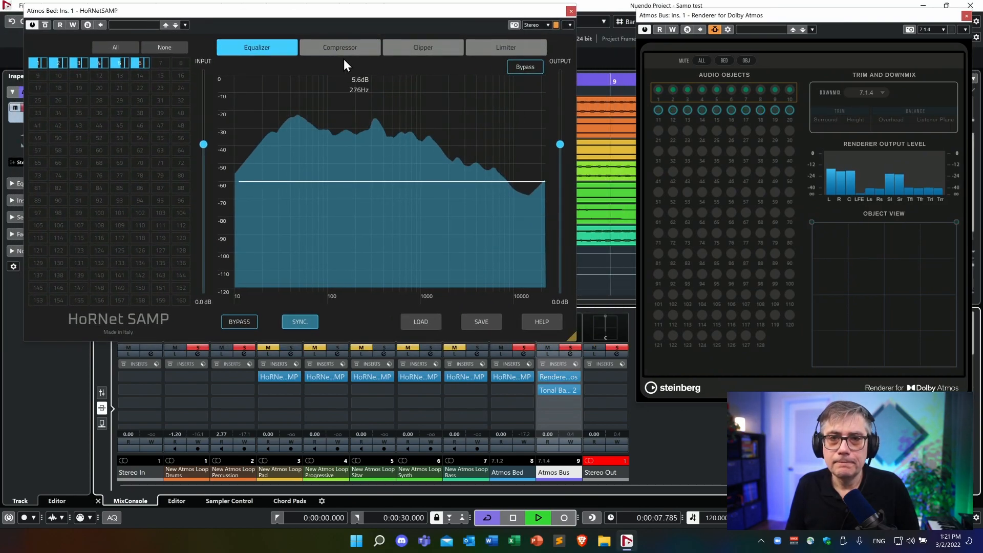
drag(372, 15, 394, 26)
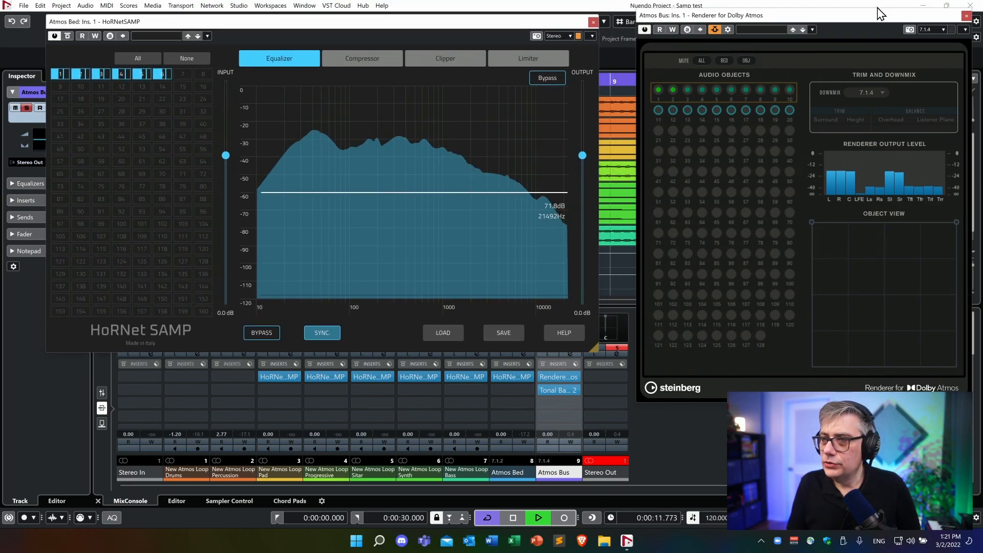
drag(870, 18, 829, 9)
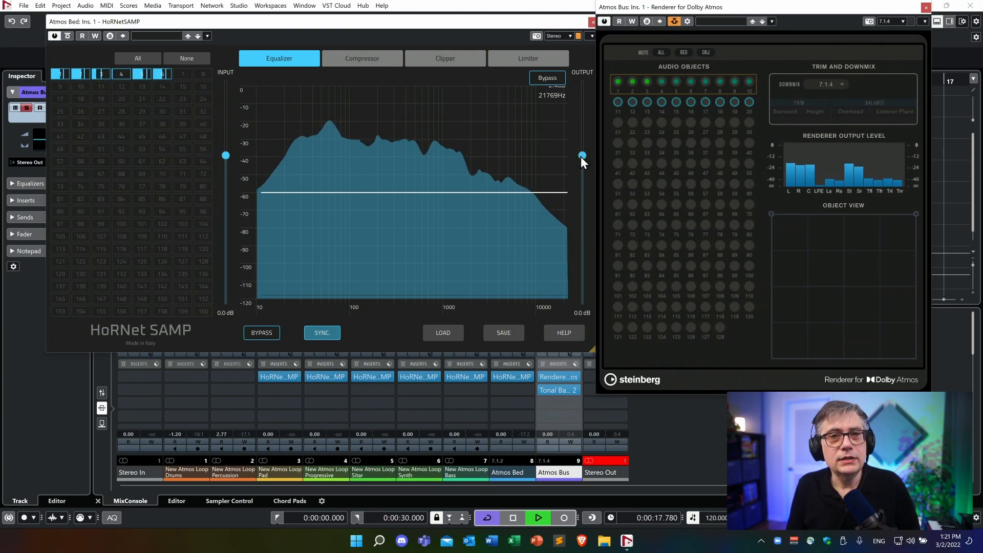
- Try an output level of -18.7 dB on the Atmos Bed instance and reset it to 0.0 dB
drag(580, 156, 582, 230)
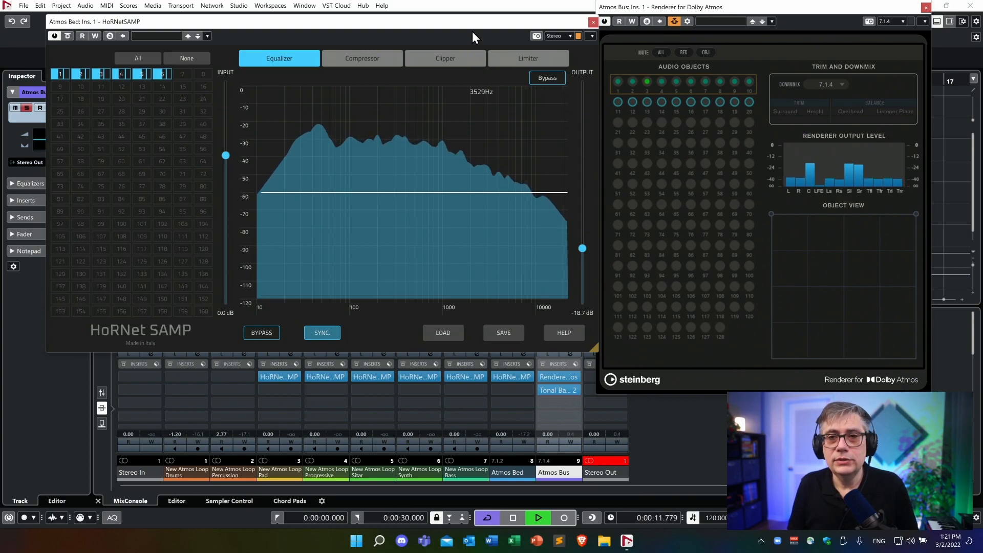
double_click(583, 247)
drag(449, 22, 788, 29)
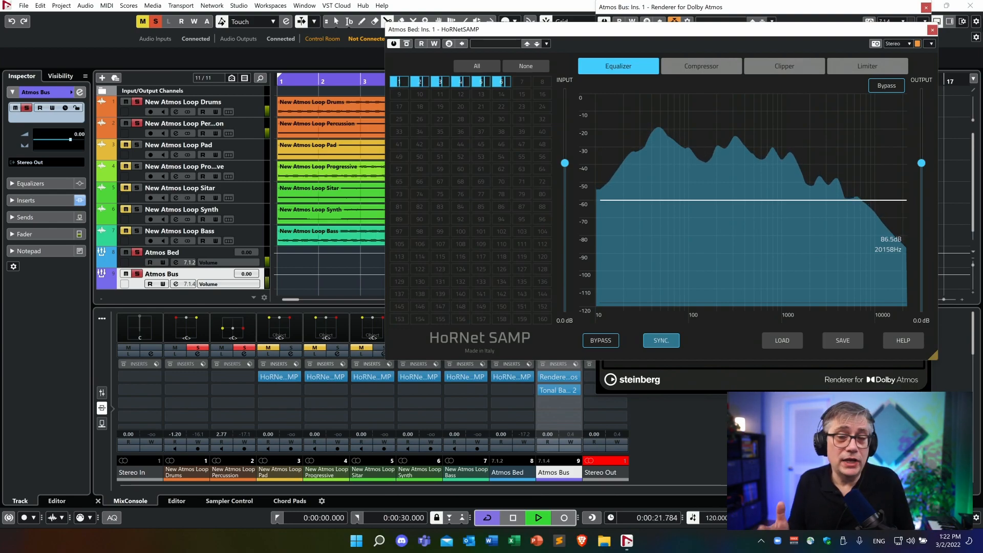
- Close the HoRNet SAMP window, stop playback and remove the plugin from the Atmos Bed channel, discarding its changes
click(932, 30)
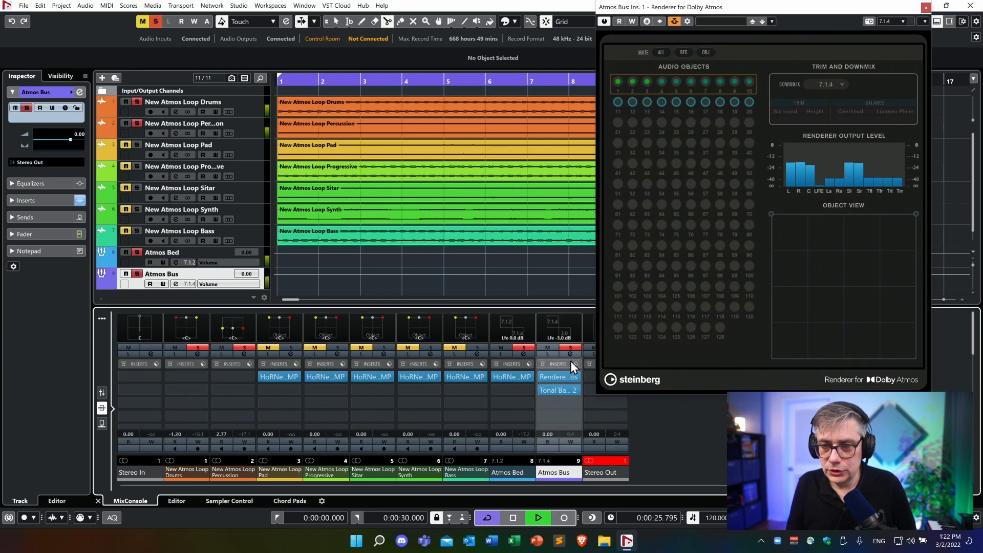
key(space)
click(529, 377)
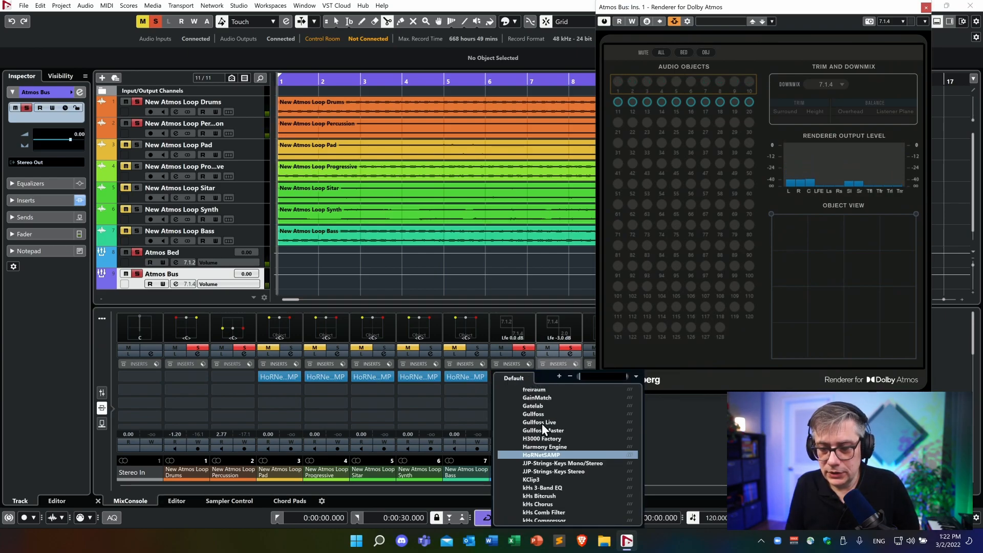
click(516, 395)
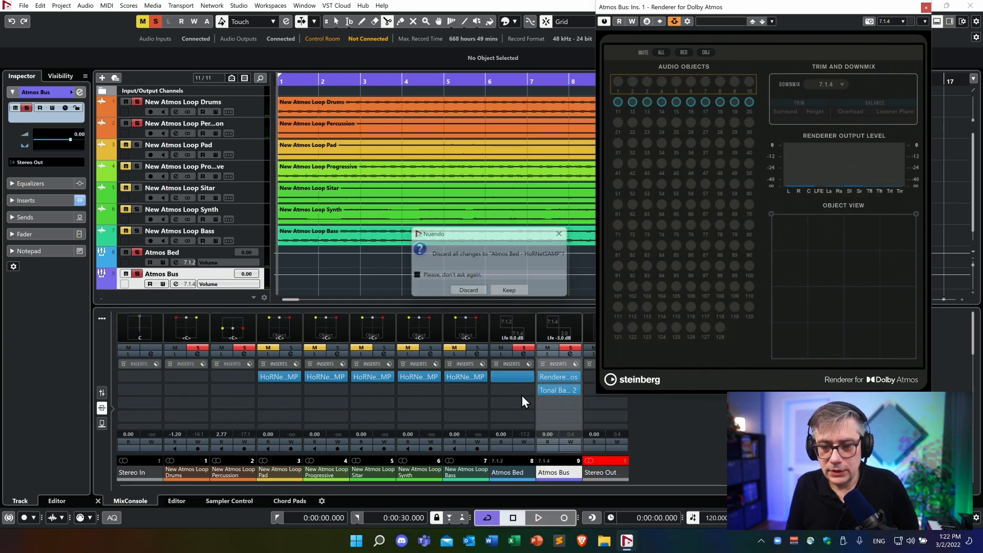
click(469, 292)
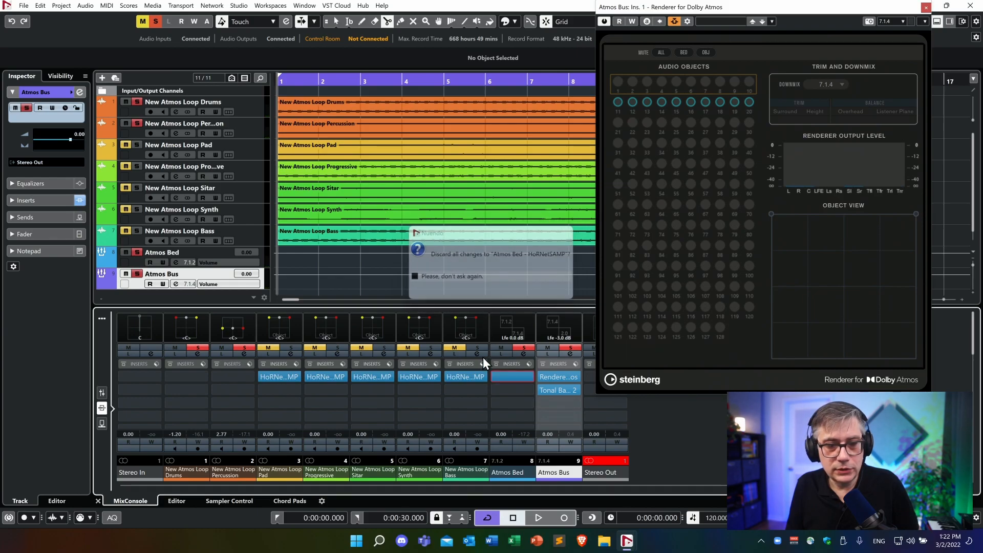
- Insert HoRNetSAMP in the first insert slot of the New Atmos Loop Drums channel and move its window clear of that channel's strip
click(204, 378)
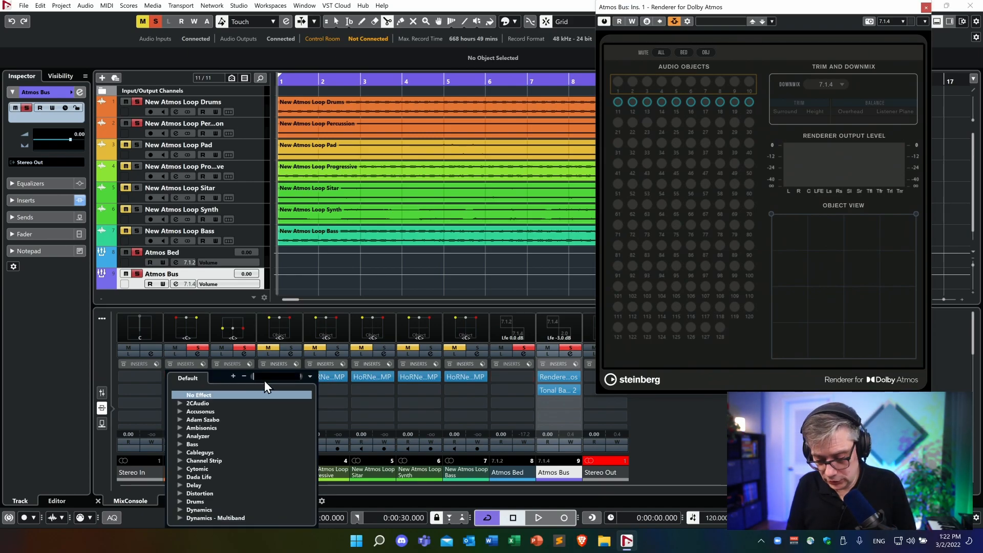
text(hornet)
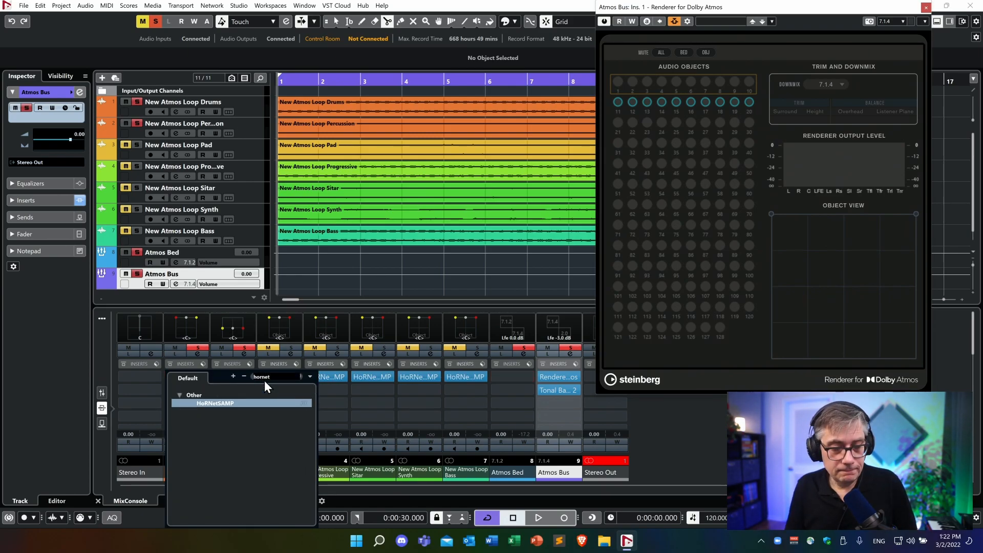
click(220, 404)
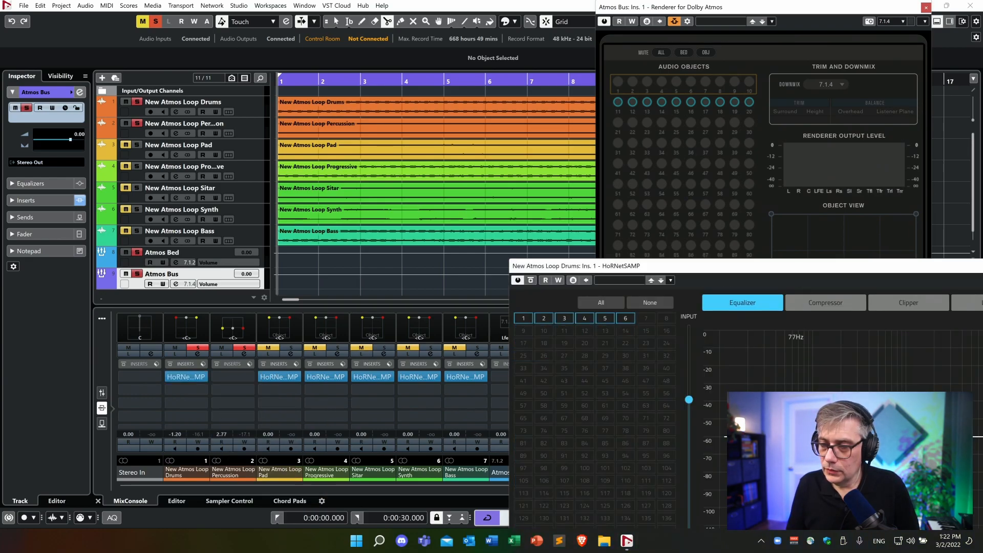
drag(610, 266, 264, 82)
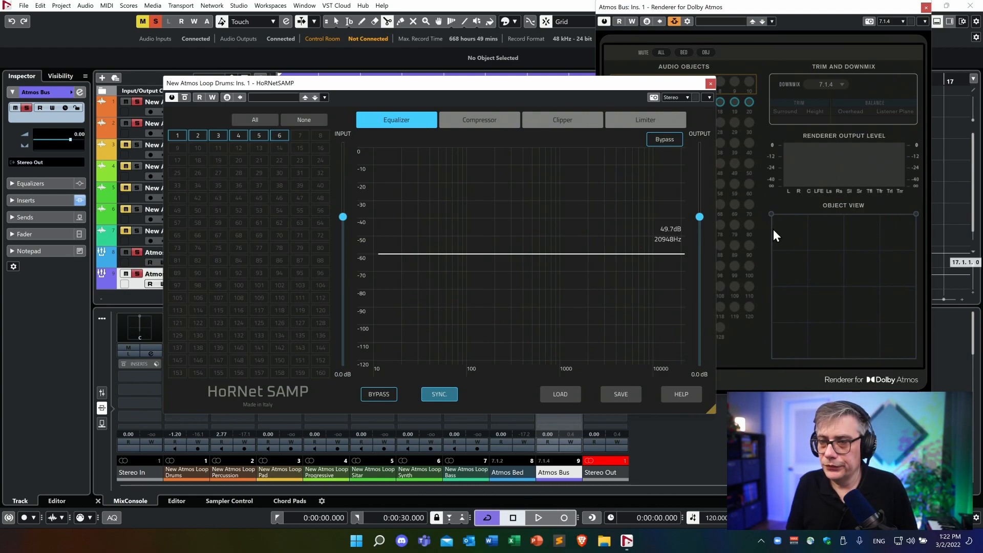
drag(537, 86, 721, 72)
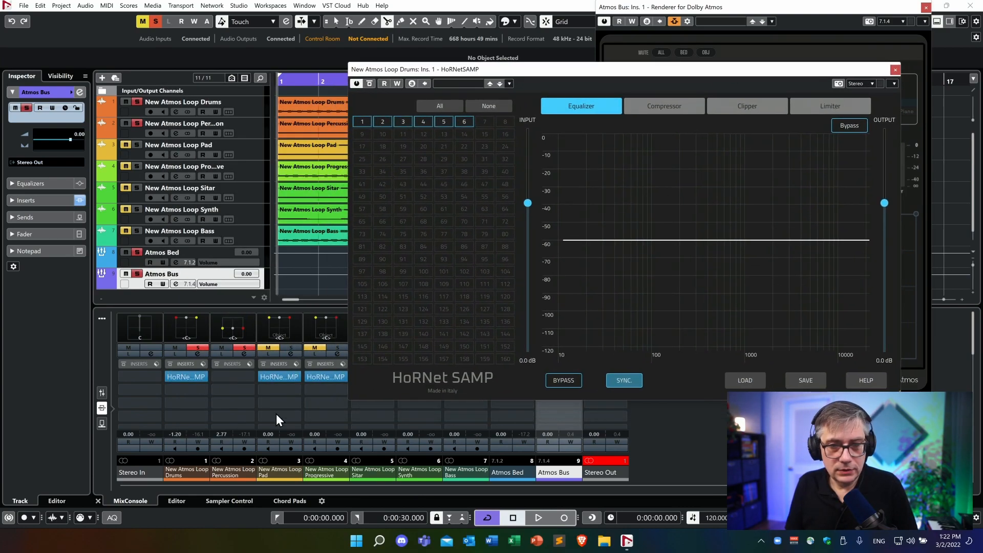
- Start playback, shift the plugin window off the Percussion channel strip and mute the New Atmos Loop Percussion channel
key(space)
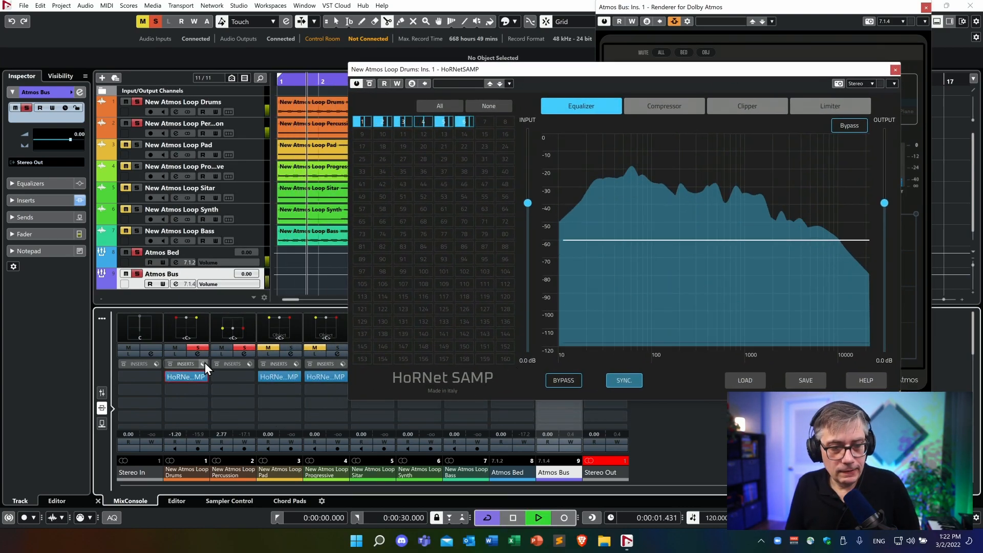
drag(687, 75, 628, 62)
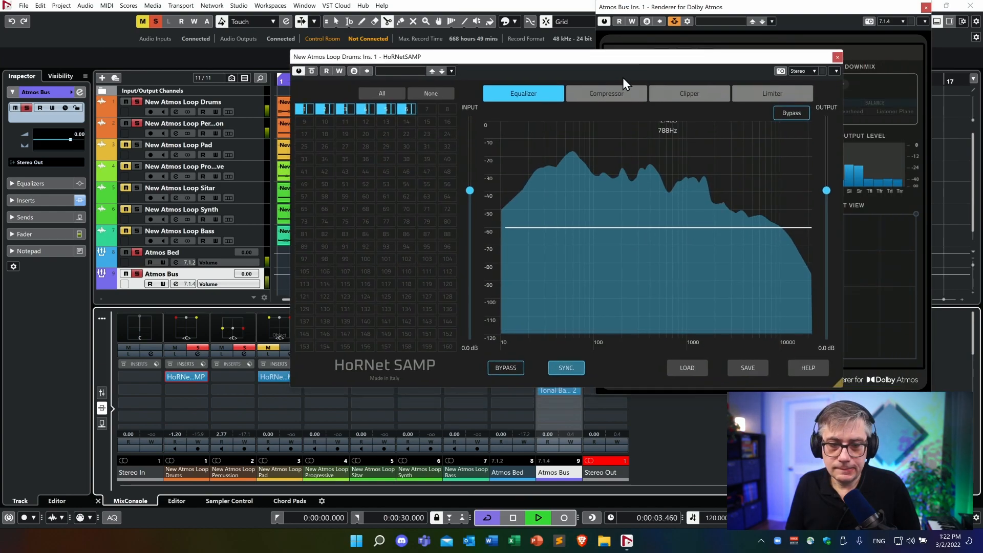
click(221, 348)
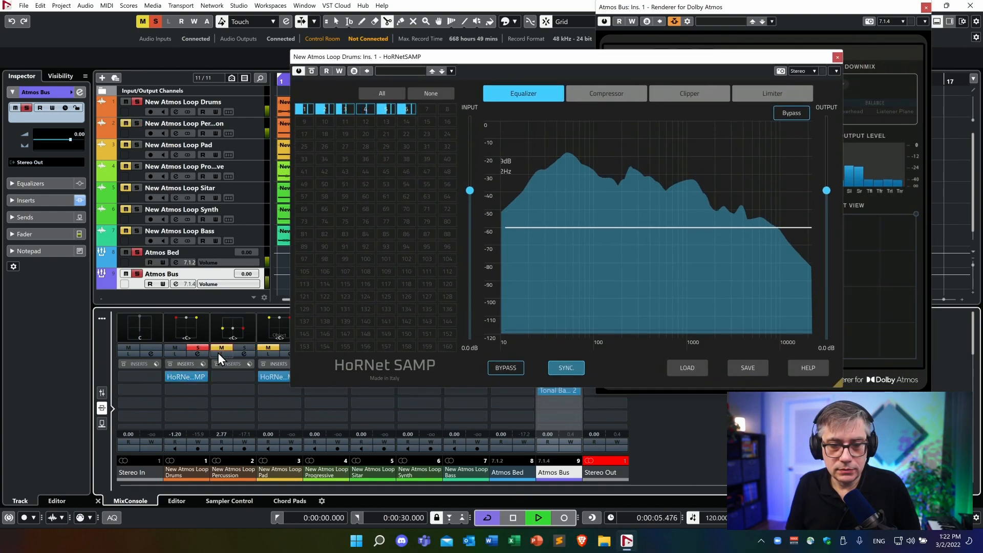
click(676, 59)
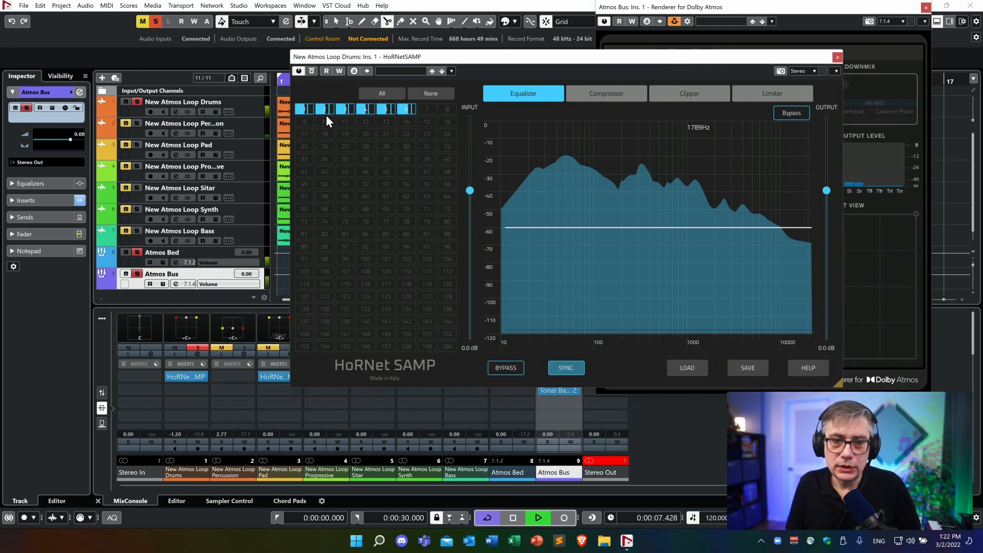
- Deselect instances 1 to 5 in the HoRNet SAMP channel grid, leaving only instance 6 selected
click(386, 109)
click(369, 108)
click(350, 109)
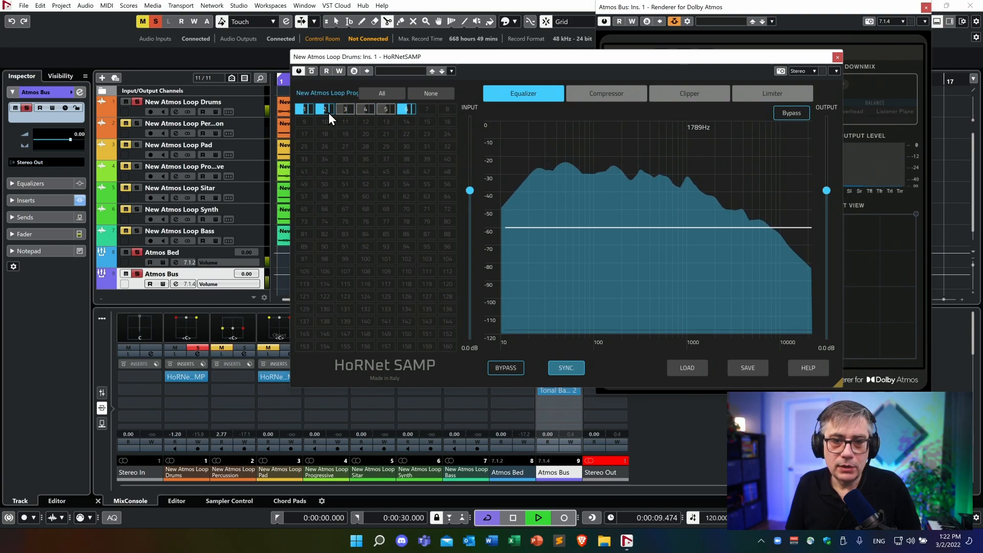
click(325, 110)
click(307, 110)
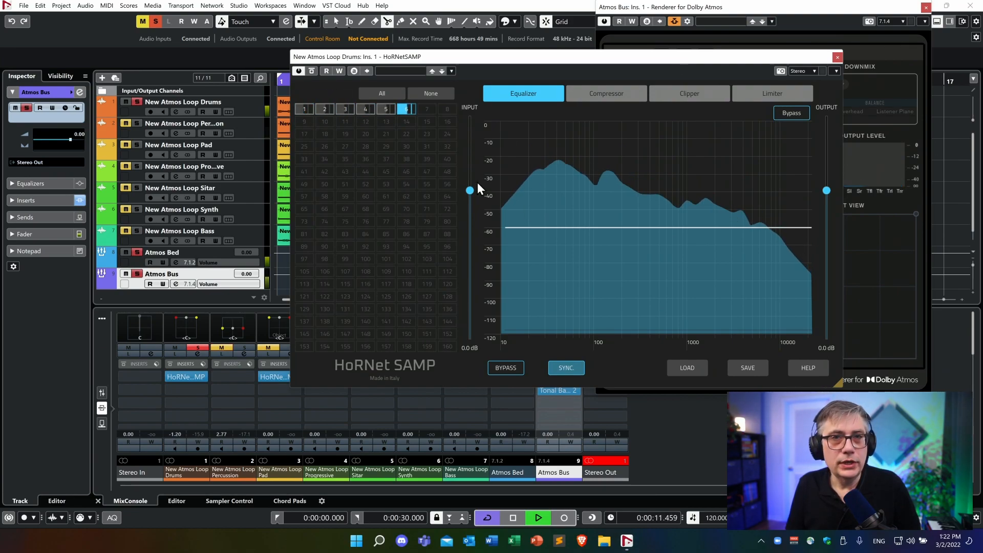
- Move the plugin window up to uncover the mixer and renderer meters, and clear all mute and solo states in the project
drag(691, 62, 635, 12)
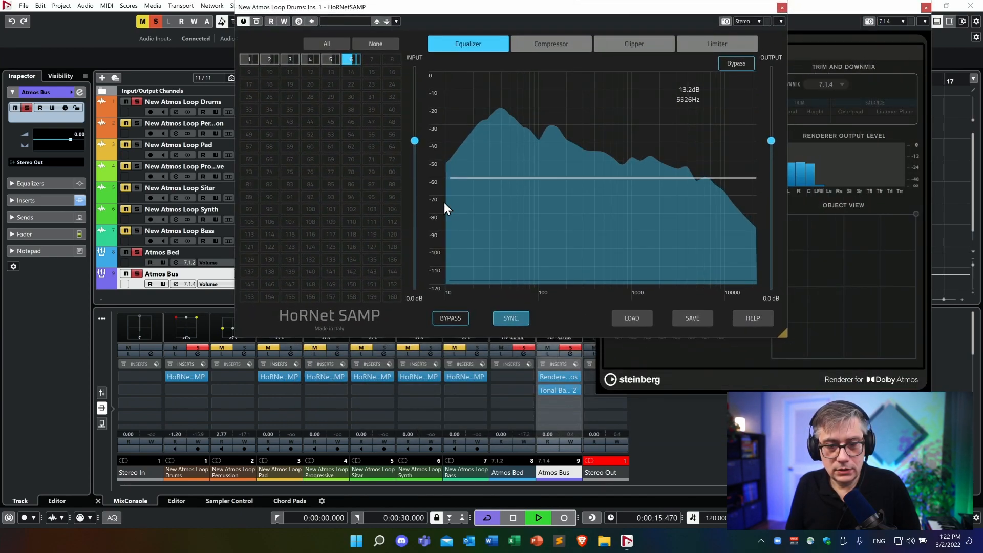
click(143, 21)
click(155, 22)
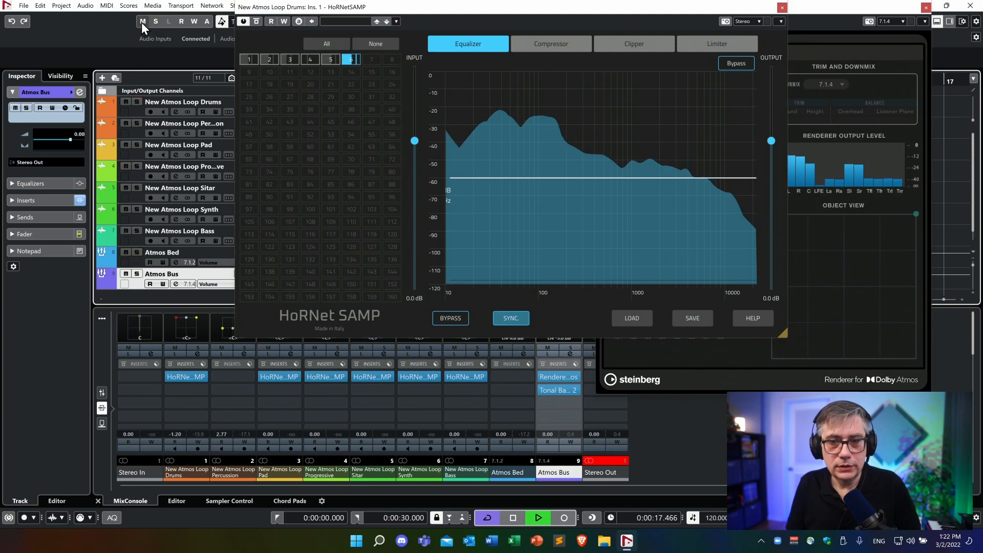
- Set the compressor threshold to -33.0 dB in the Drums instance of HoRNet SAMP and stop playback
click(557, 42)
drag(625, 194, 625, 287)
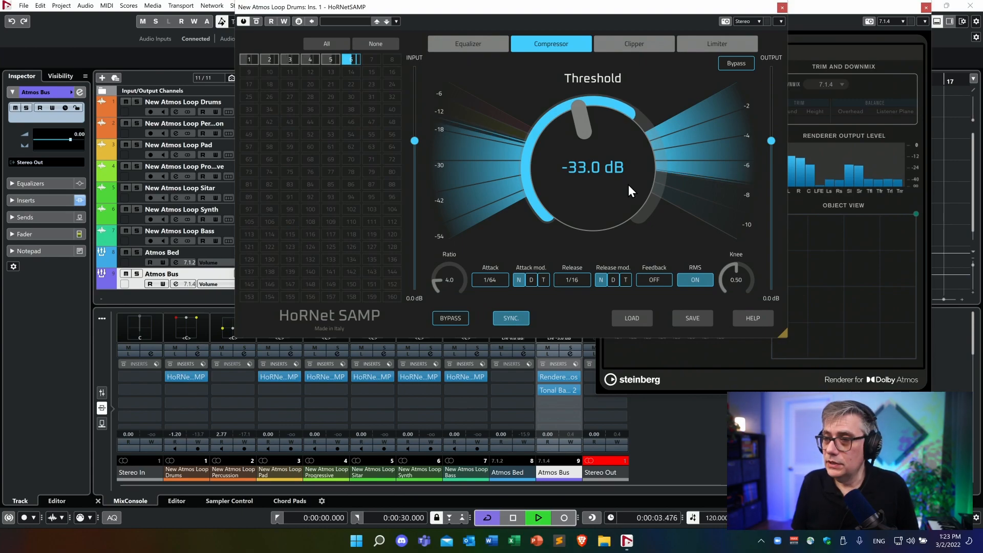
key(space)
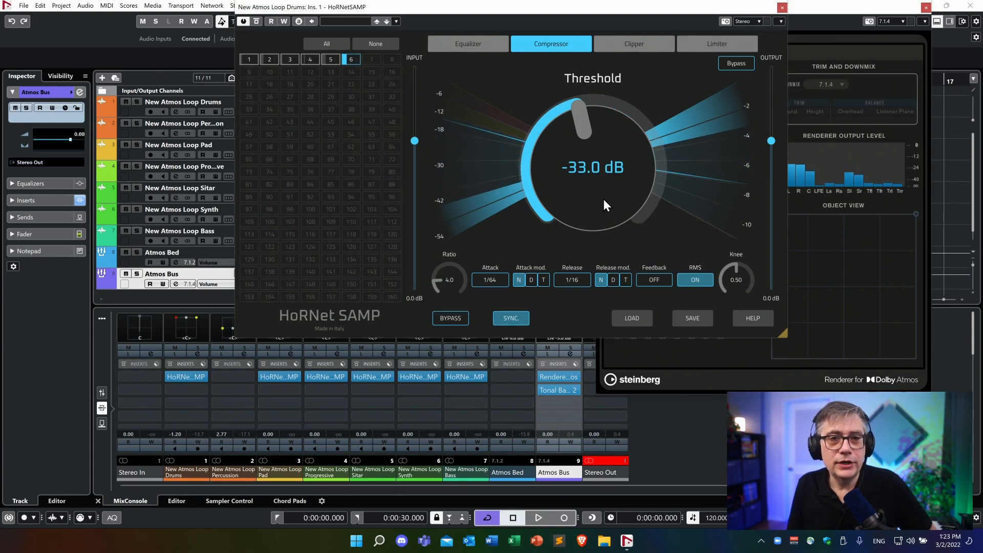